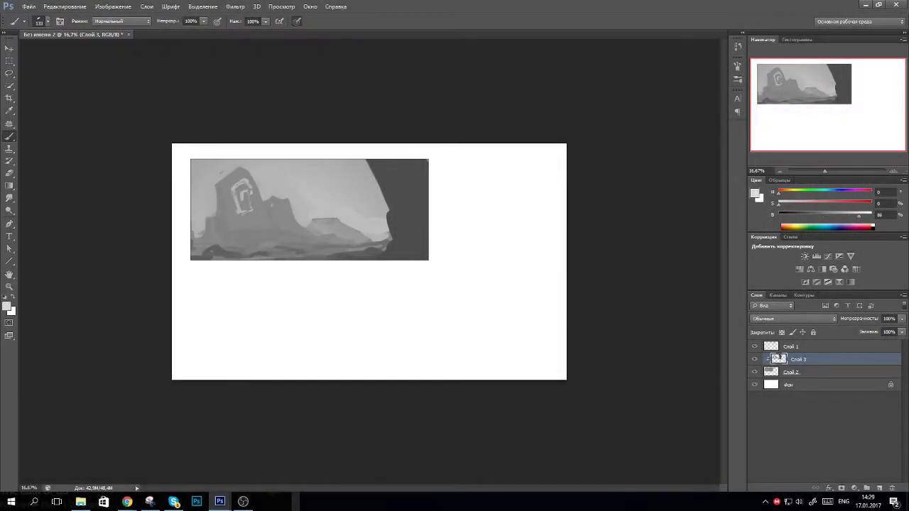
- Paint light clouds and rock highlights, then scale the sketch to about 73% toward the top-left
key(l)
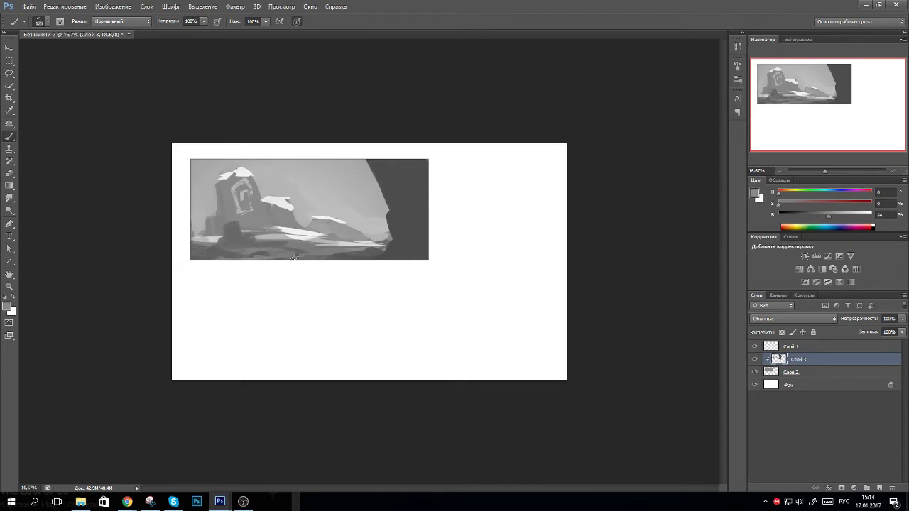
drag(195, 206, 362, 169)
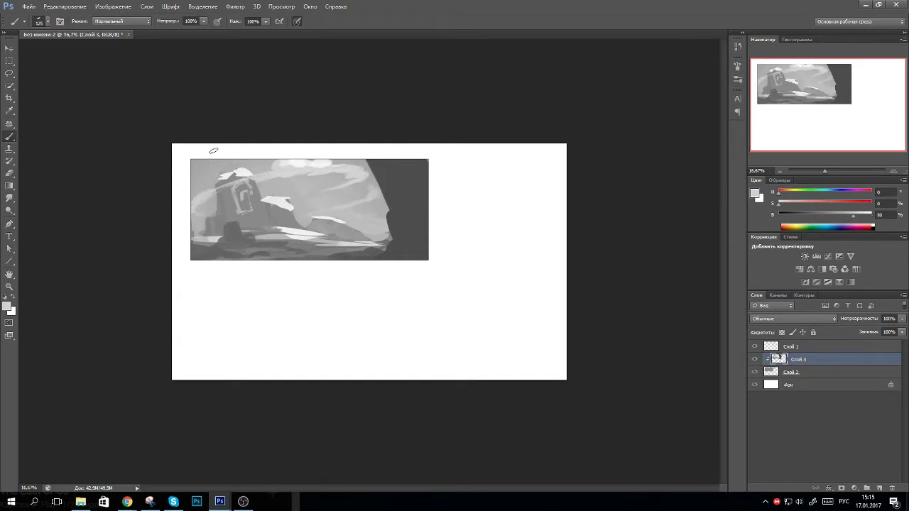
key(ctrl+t)
drag(428, 260, 353, 226)
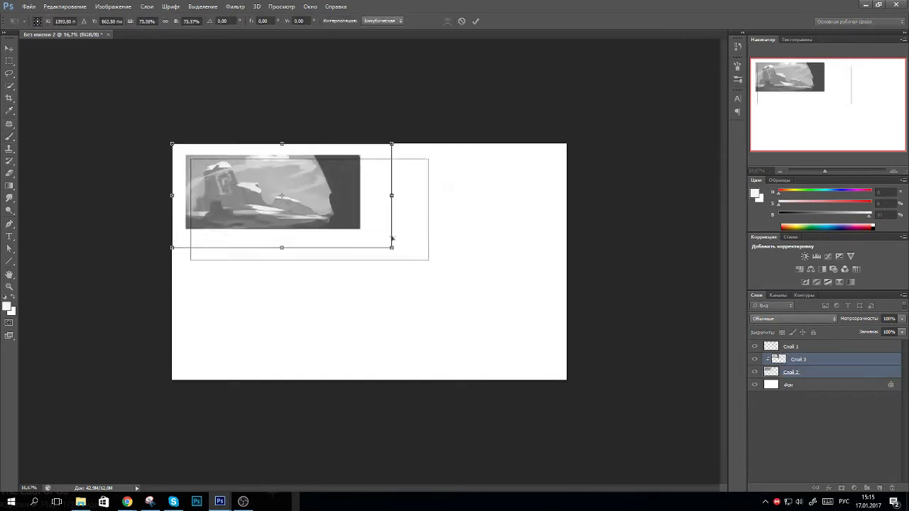
- Duplicate the sketch layers and place the enlarged, slightly rotated copy below the original
key(Return)
key(ctrl+alt+t)
mouse_move(374, 182)
mouse_down()
mouse_move(445, 294)
mouse_move(471, 298)
mouse_up()
key(Return)
key(ctrl+t)
key(Return)
- Repaint the copy with light strokes over the dark right cliff and upper-left edge
key(b)
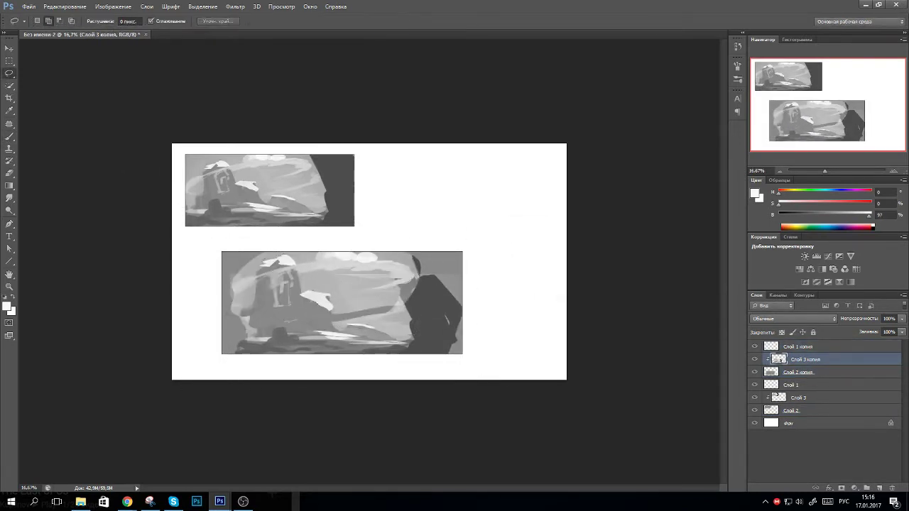
drag(408, 320, 454, 269)
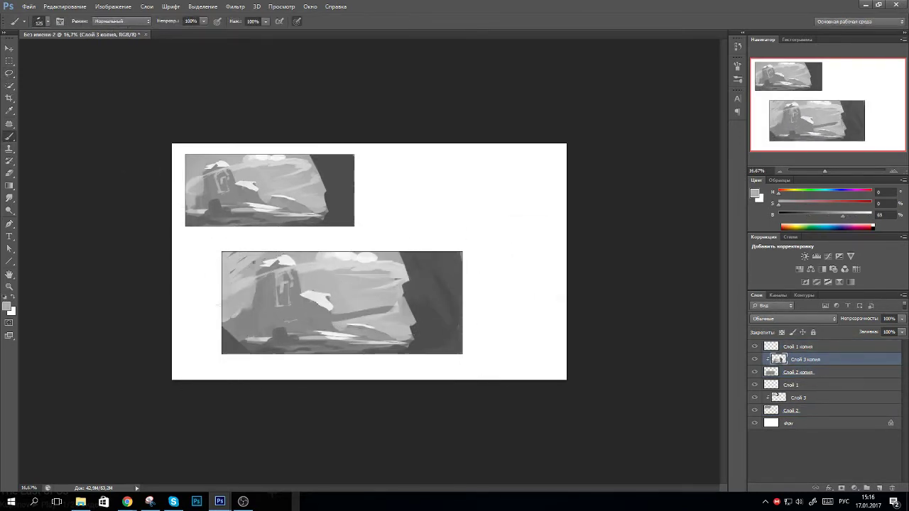
drag(224, 257, 234, 296)
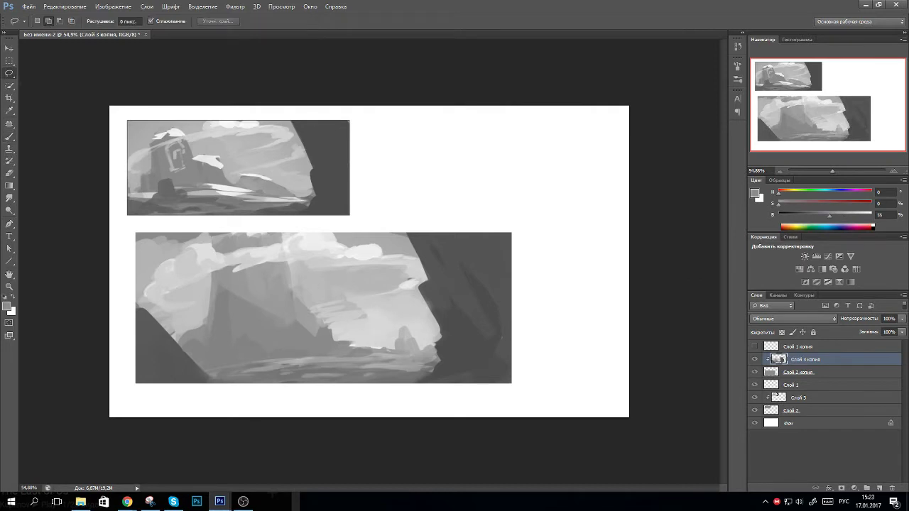
- Lasso and paint dark foreground rock shapes, undoing the first attempt
key(b)
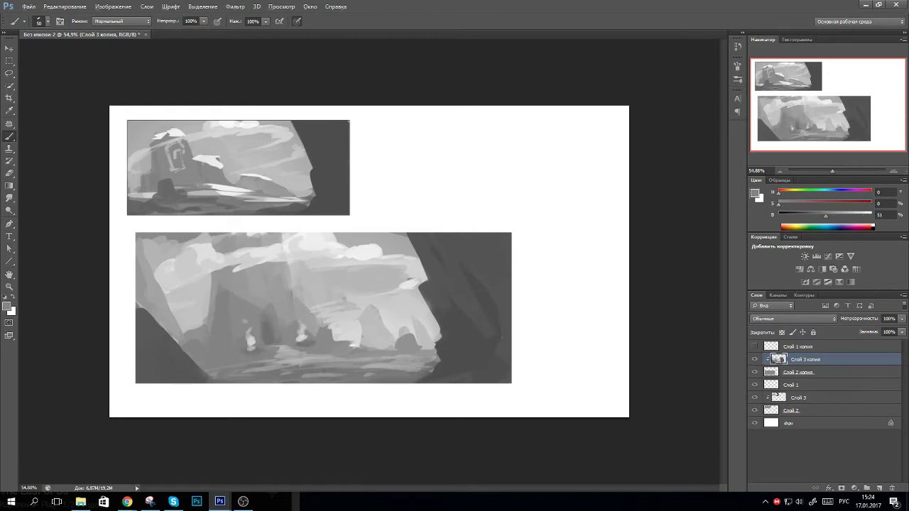
key(l)
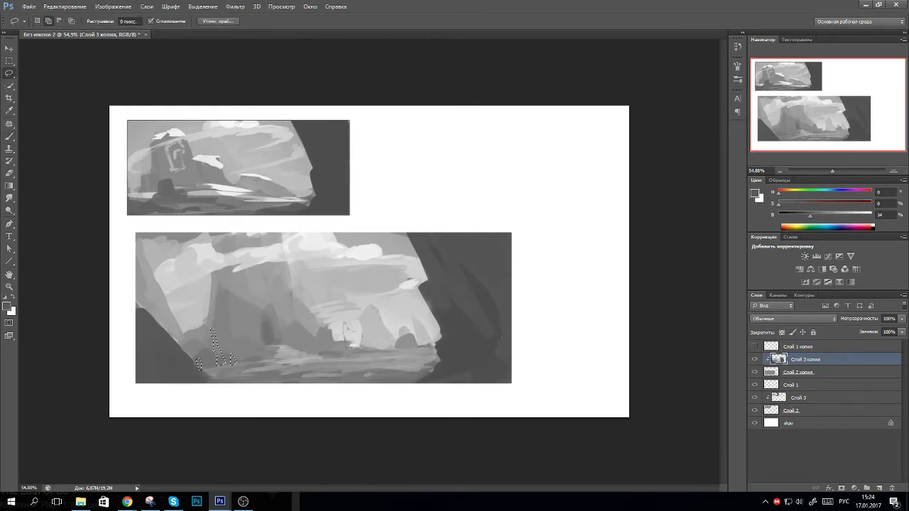
drag(373, 337, 384, 348)
key(b)
key(l)
drag(489, 345, 436, 389)
drag(178, 327, 202, 390)
key(b)
drag(422, 315, 447, 369)
key(ctrl+alt+z)
key(ctrl+alt+z)
key(ctrl+alt+z)
key(l)
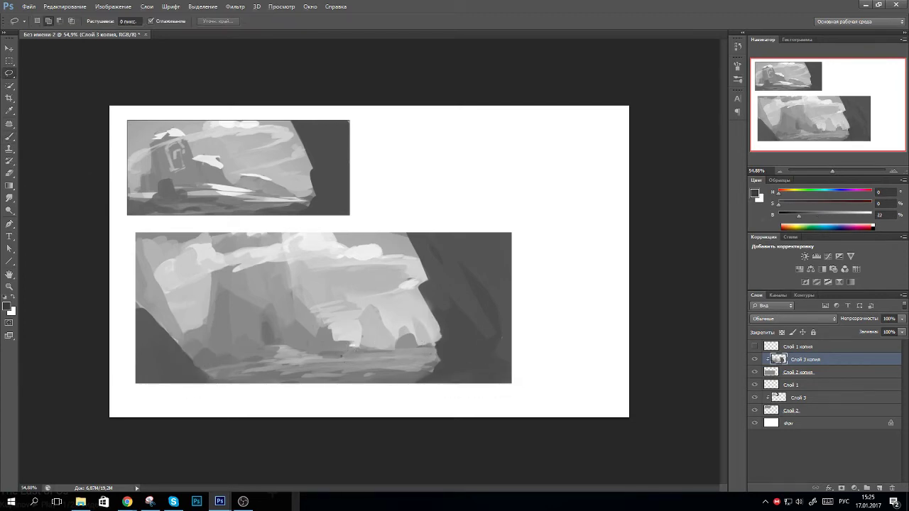
- Paint large dark boulders along the bottom, a dark rock spire, and light ground strokes
key(b)
drag(313, 348, 355, 350)
mouse_move(192, 351)
mouse_down()
mouse_move(249, 355)
mouse_move(154, 387)
mouse_up()
key(l)
key(b)
drag(426, 334, 497, 376)
drag(163, 377, 228, 397)
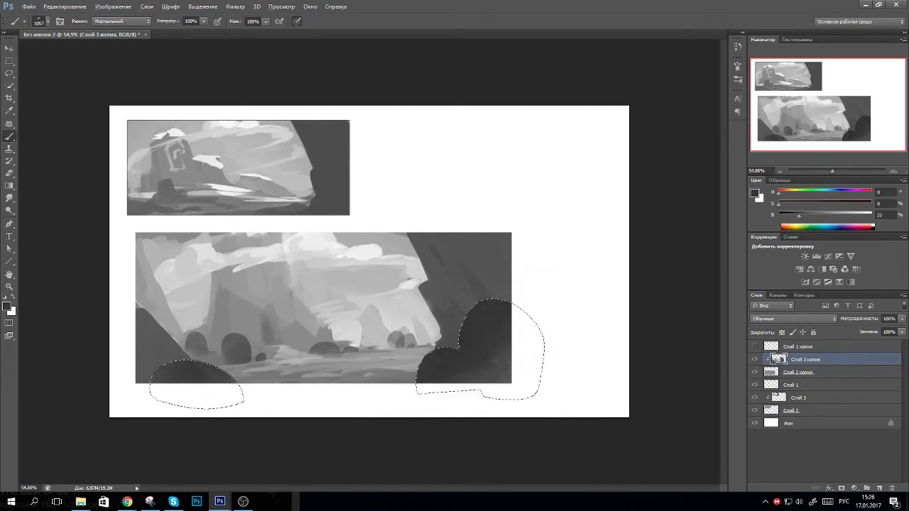
key(ctrl+d)
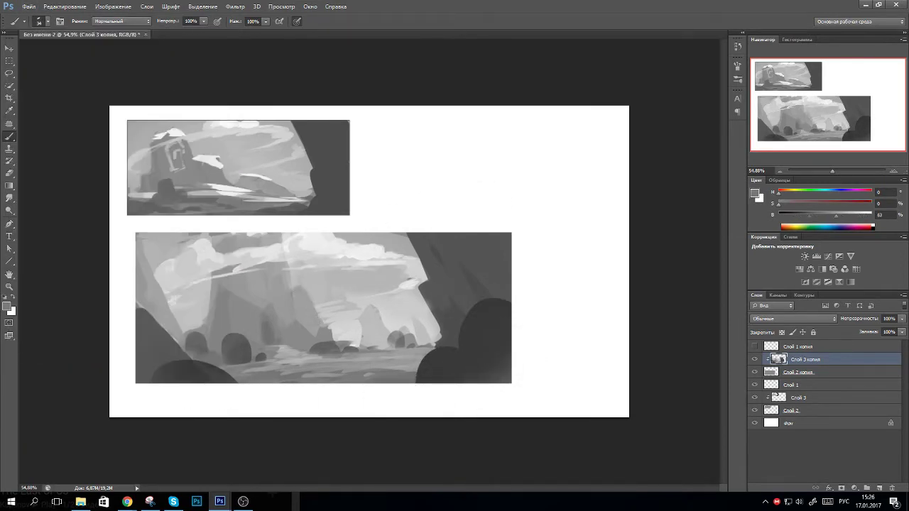
drag(369, 338, 372, 287)
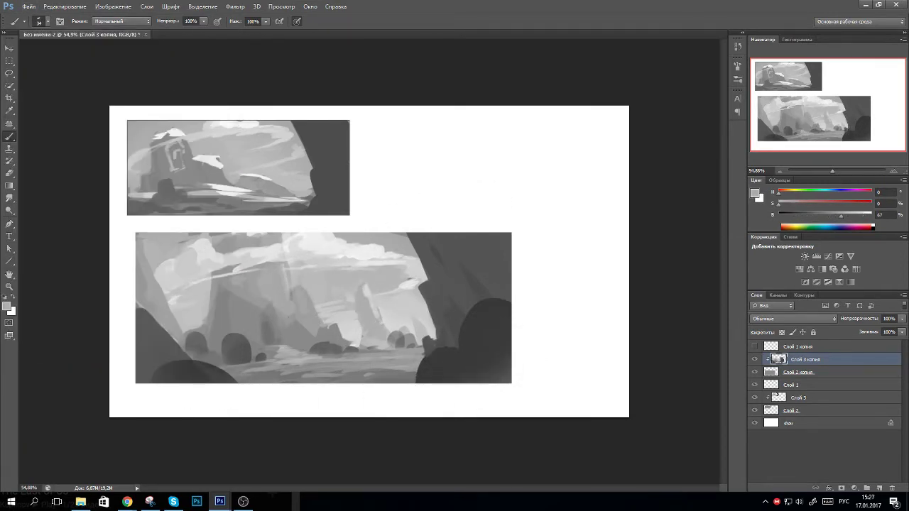
drag(419, 358, 305, 375)
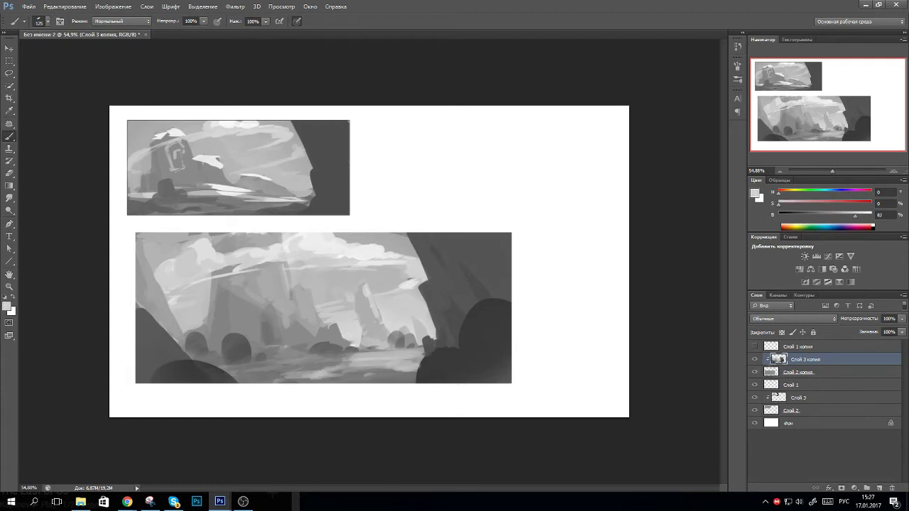
- Place a shrunken duplicate of the large painting at the page's top right
shift+click(797, 371)
key(ctrl+alt+t)
drag(584, 220, 592, 223)
key(Return)
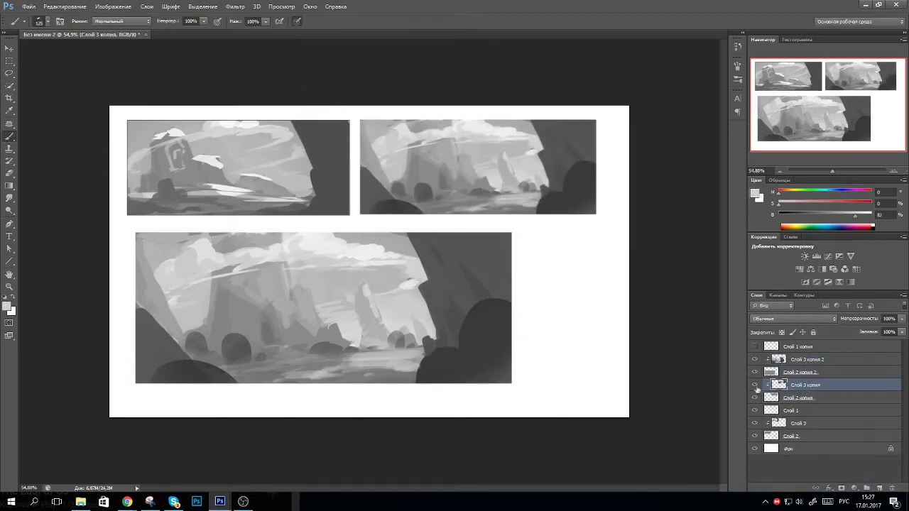
- Paste the glyph tower as a new layer and lighten the ground and left side
key(ctrl+v)
key(ctrl+t)
key(Return)
key(e)
key(b)
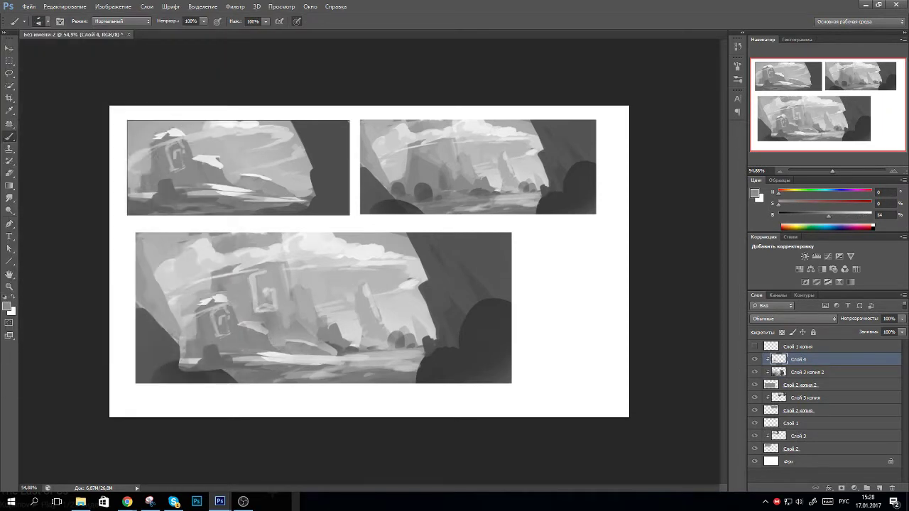
drag(376, 362, 404, 369)
drag(177, 284, 153, 326)
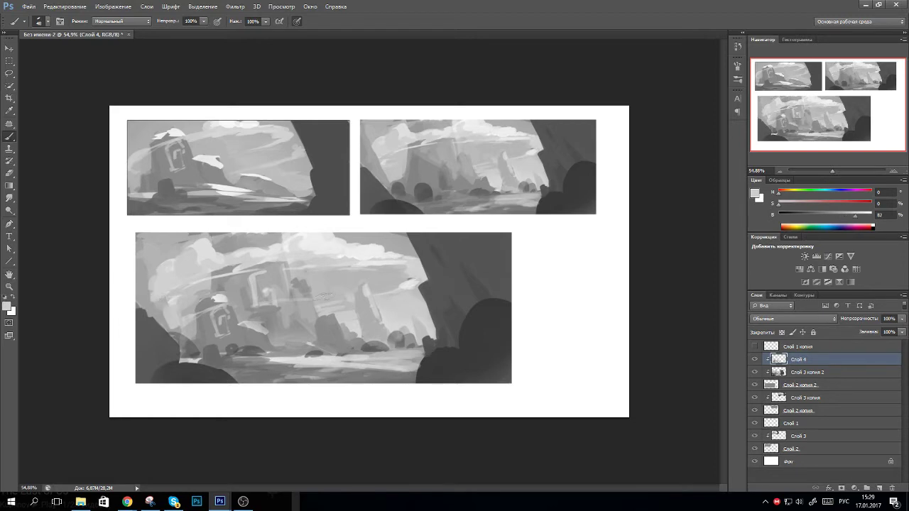
- Transform the tower together with Слой 3 копия 2 to fit the painting
ctrl+click(809, 372)
key(ctrl+t)
drag(565, 328, 568, 315)
key(Return)
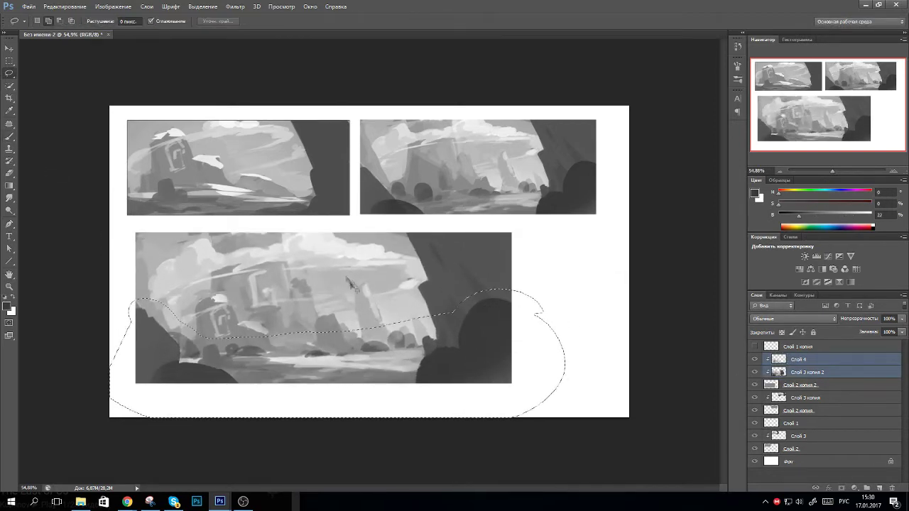
- Paint light strokes on a new clipped layer and save the file as Без имени123-2.psd
key(ctrl+alt+e)
mouse_move(355, 312)
mouse_down()
mouse_move(391, 348)
mouse_move(426, 351)
mouse_up()
key(ctrl+alt+g)
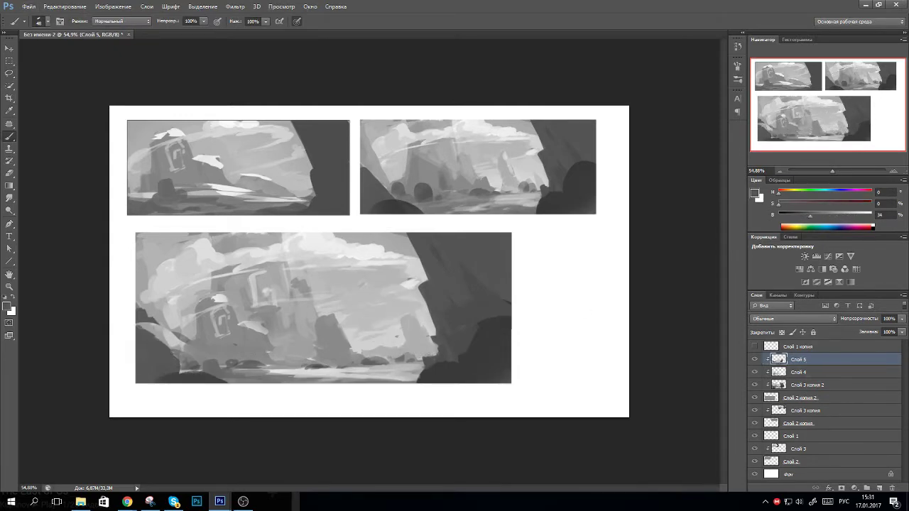
key(ctrl+s)
key(Return)
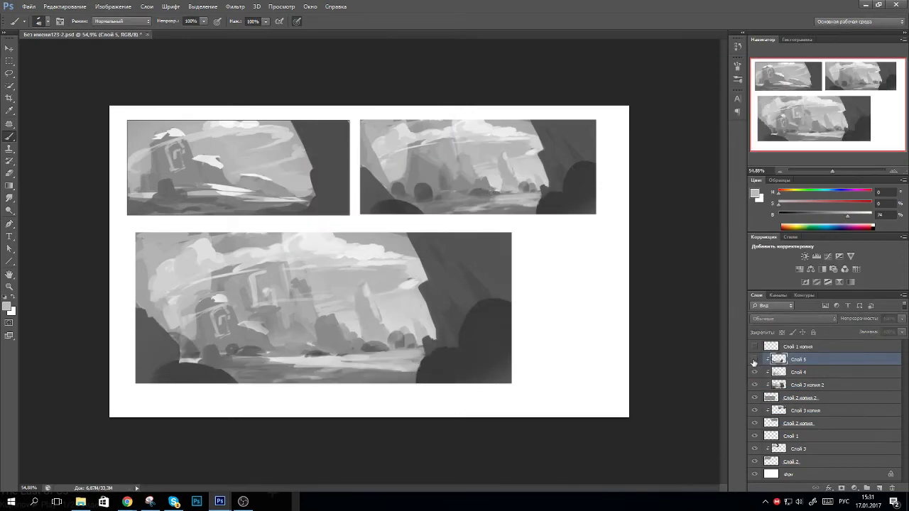
- Fill a new clipped layer with dark colour and lower its opacity to 66%
drag(855, 331, 880, 332)
key(e)
drag(234, 242, 298, 319)
click(43, 21)
drag(880, 331, 887, 332)
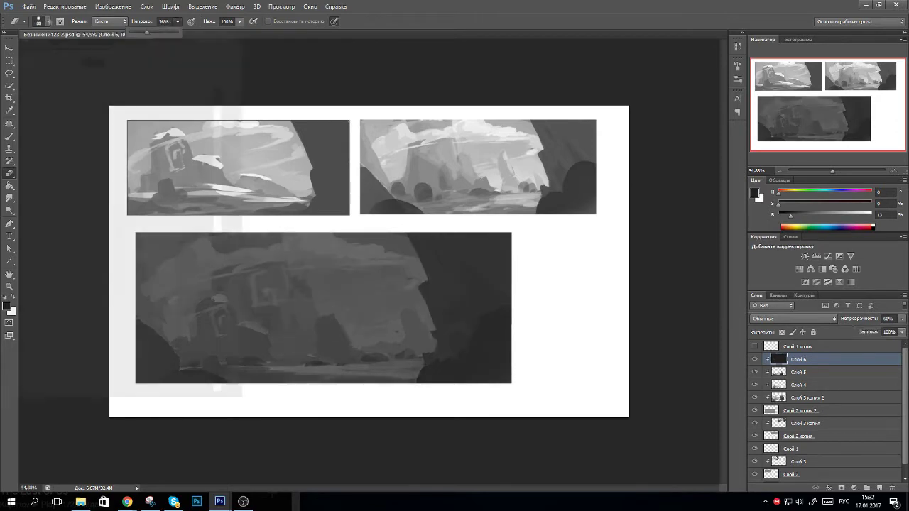
- Lasso a sky area and erase the dark overlay inside it
key(l)
drag(227, 231, 280, 312)
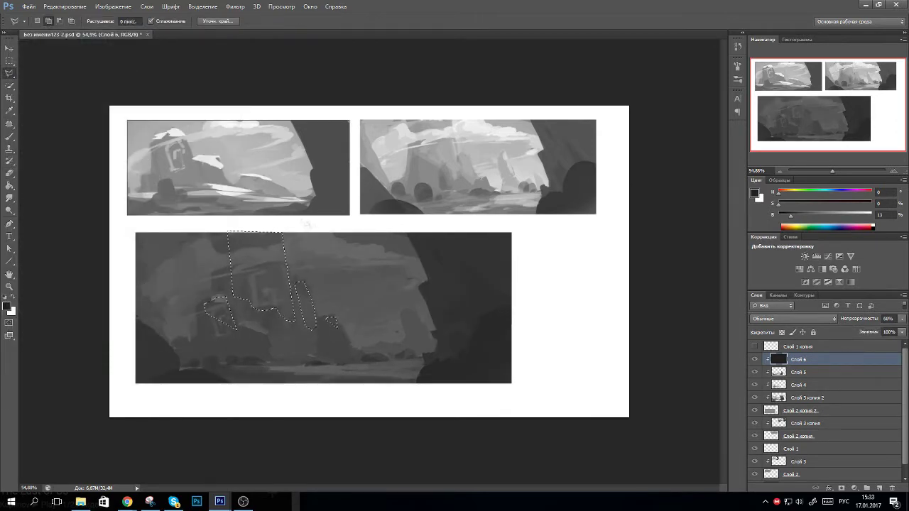
drag(338, 327, 426, 366)
key(e)
drag(242, 242, 298, 319)
key(ctrl+d)
- Erase the dark overlay from the sky area on the right
key(l)
drag(409, 234, 441, 347)
key(e)
mouse_move(299, 242)
mouse_down()
mouse_move(426, 341)
mouse_move(412, 305)
mouse_up()
key(ctrl+d)
- Lighten the left area by erasing the dark overlay there
drag(341, 284, 205, 340)
key(l)
drag(206, 231, 126, 298)
key(e)
drag(177, 248, 163, 326)
key(ctrl+d)
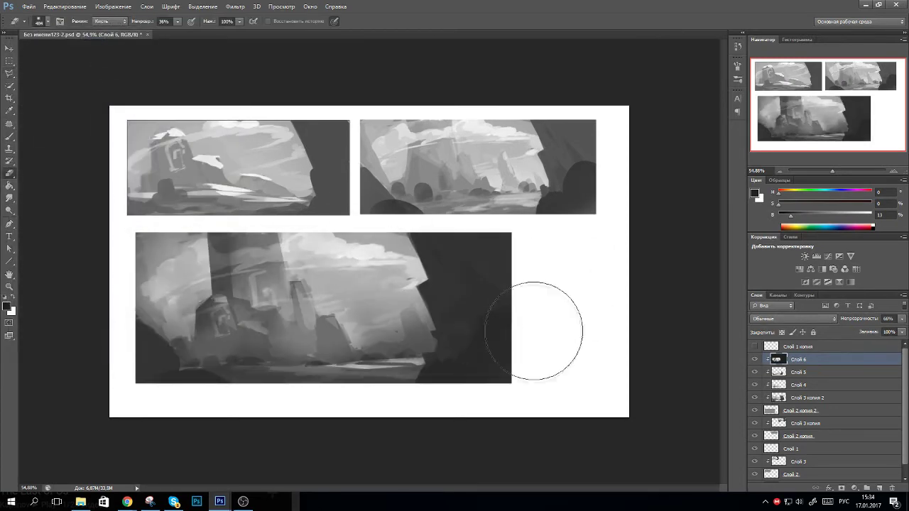
- Add a new clipped layer and paint a lighter stroke on the tower
key(ctrl+shift+alt+n)
key(b)
drag(234, 235, 278, 286)
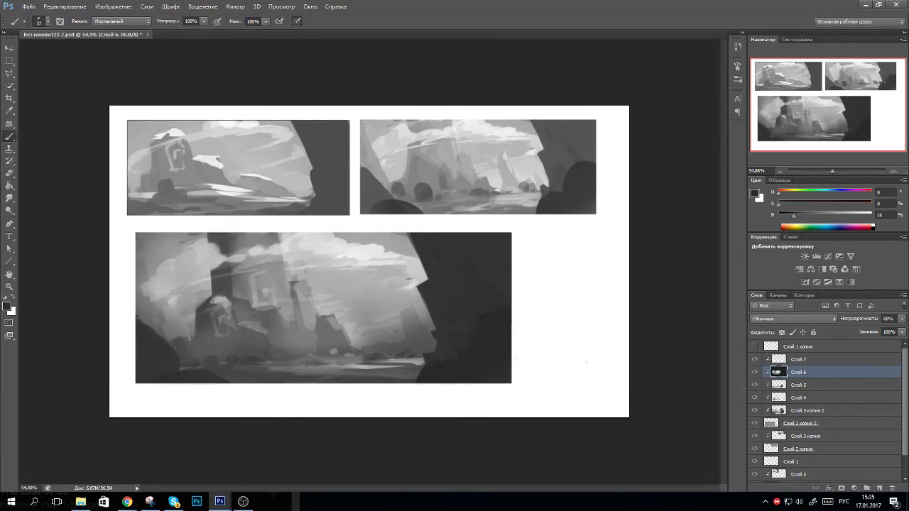
key(alt+bracketright)
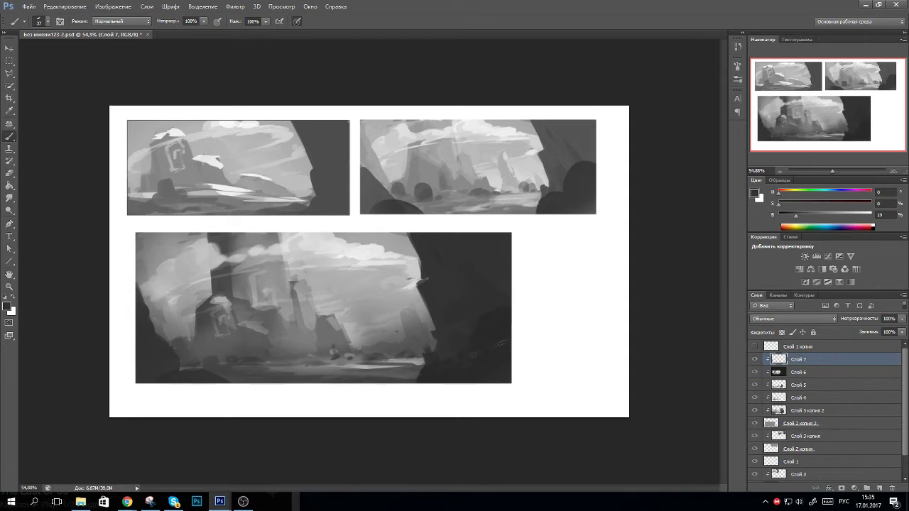
- Select and copy the entire large painting
drag(135, 232, 512, 383)
key(ctrl+c)
click(28, 7)
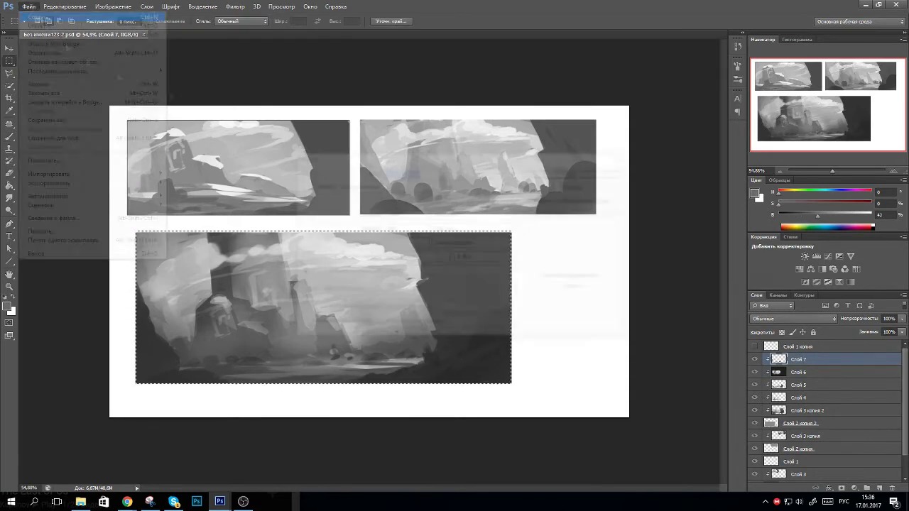
- Paste the painting into a new document
click(35, 14)
key(Return)
key(ctrl+v)
- Add two Hue/Saturation adjustments tinting the painting blue-grey, then sepia
click(799, 269)
drag(586, 103, 652, 110)
click(147, 6)
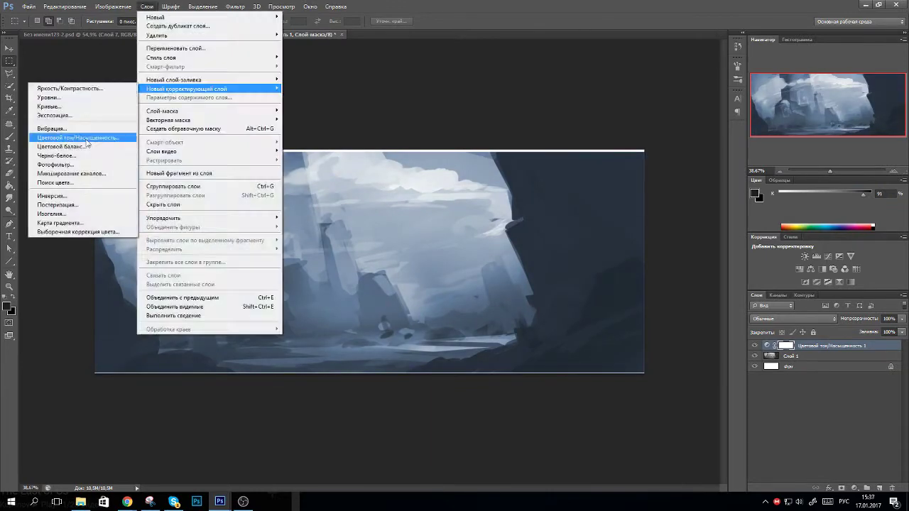
click(78, 138)
drag(644, 142, 643, 145)
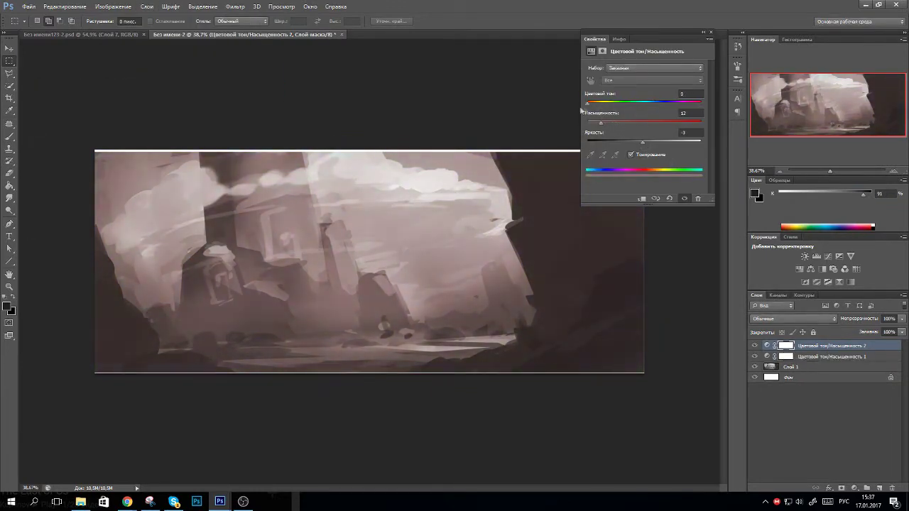
- Mask the sky regions of the sepia adjustment so the blue tint shows through
key(l)
drag(305, 151, 410, 319)
click(531, 295)
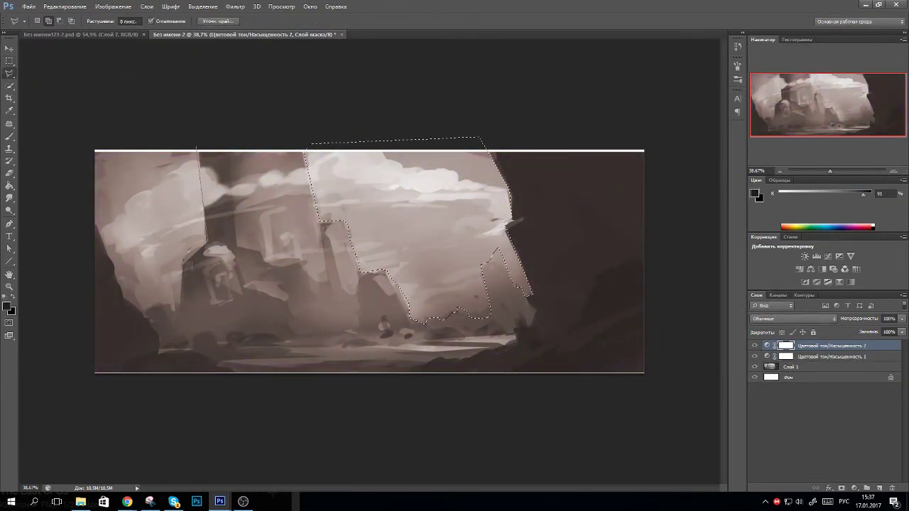
key(e)
drag(398, 213, 440, 234)
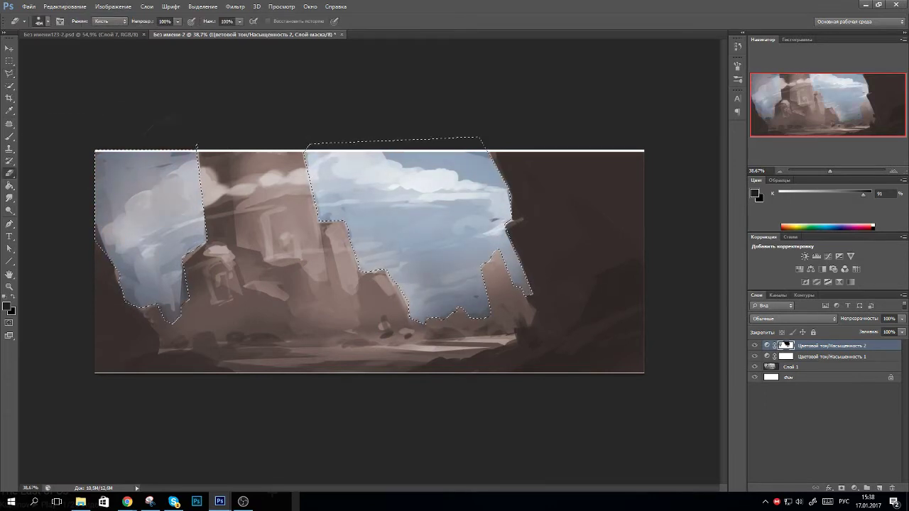
- Add a third Hue/Saturation adjustment lowering hue and saturation, then a fourth tinting green
key(ctrl+j)
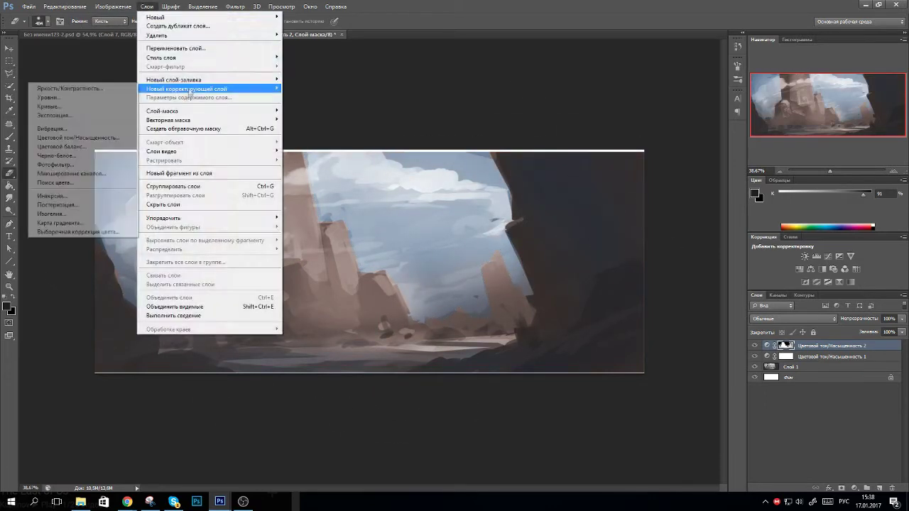
drag(654, 122, 671, 122)
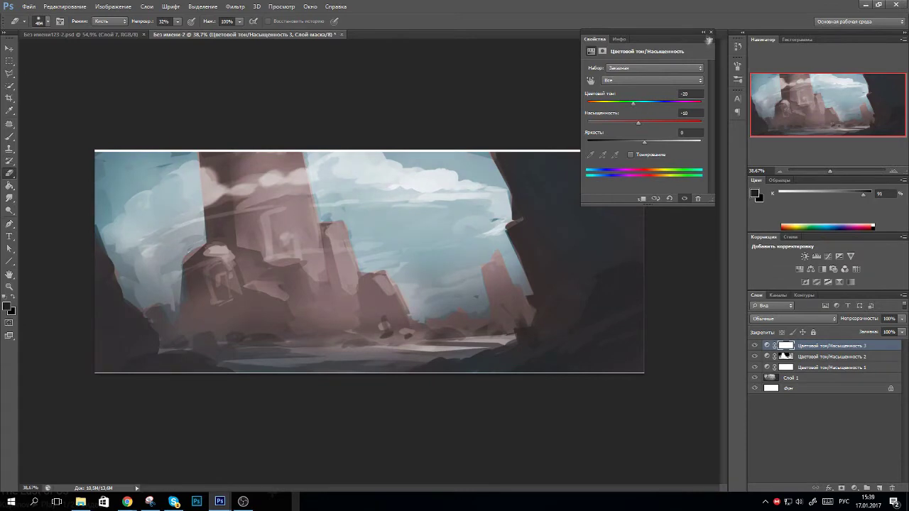
drag(785, 356, 785, 345)
click(147, 6)
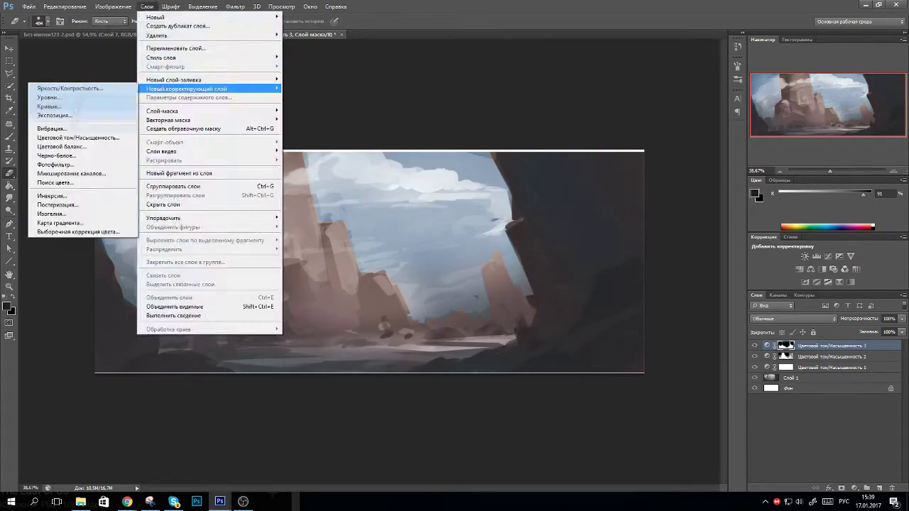
click(71, 138)
- Invert the adjustment mask and brush green moss onto the pillar and valley
key(b)
key(ctrl+i)
click(41, 20)
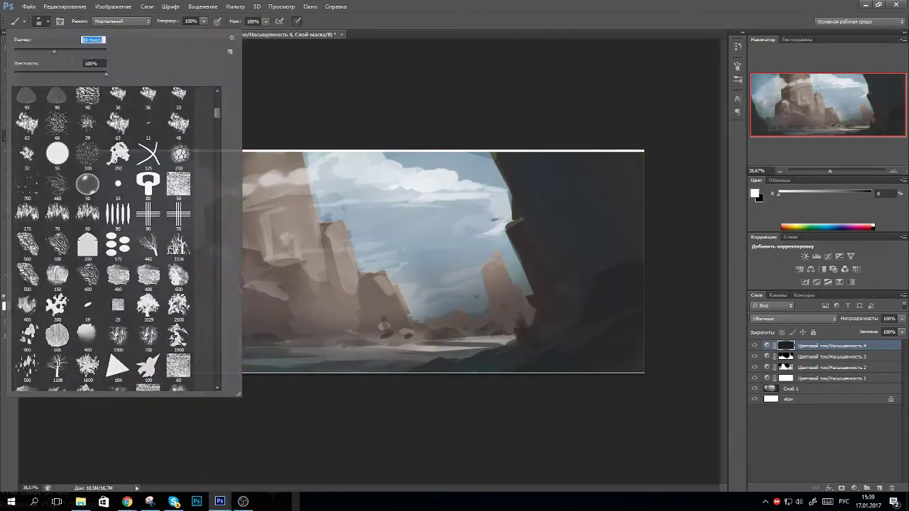
scroll(99, 213, down, 2)
key(Return)
click(41, 21)
drag(444, 338, 242, 258)
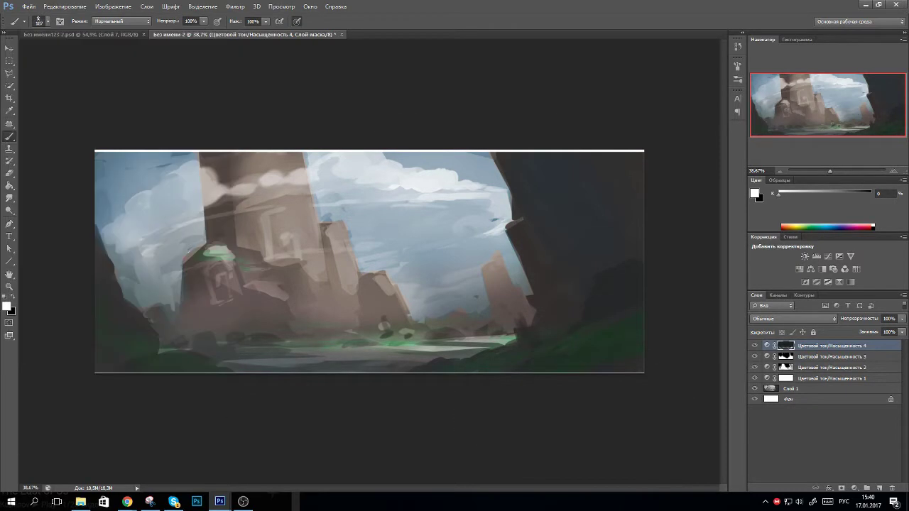
- Select the moss areas from the mask and paint white and light-blue snow into them on a new layer
click(41, 21)
key(Return)
drag(9, 73, 43, 74)
ctrl+click(786, 345)
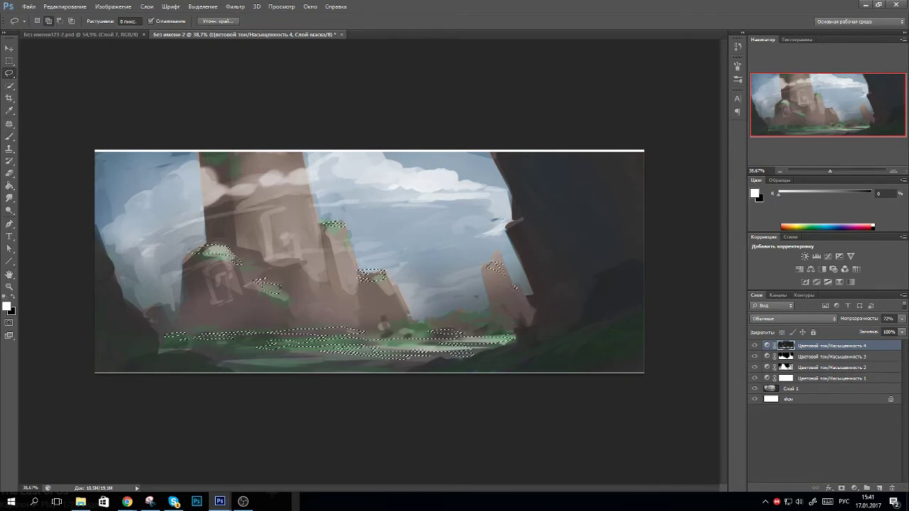
key(b)
click(41, 20)
drag(198, 334, 511, 341)
drag(205, 252, 497, 277)
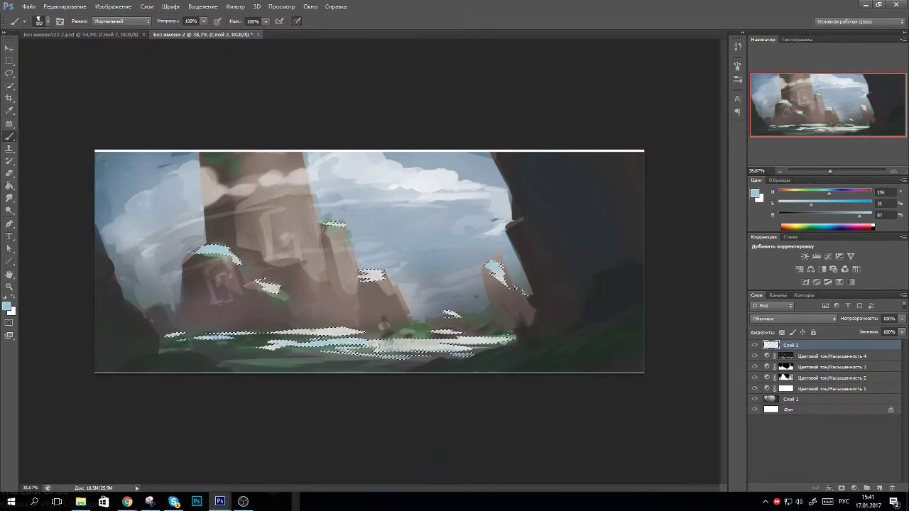
- Lasso a region of the right foreground, paint it dark, and deselect
key(l)
mouse_move(457, 367)
mouse_down()
mouse_move(603, 323)
mouse_move(540, 291)
mouse_move(625, 263)
mouse_up()
key(b)
key(ctrl+d)
- Add a Hard Light layer and darken the top-left sky at 23% brush opacity
key(ctrl+shift+alt+n)
key(shift+alt+h)
key(2)
key(3)
alt+click(228, 172)
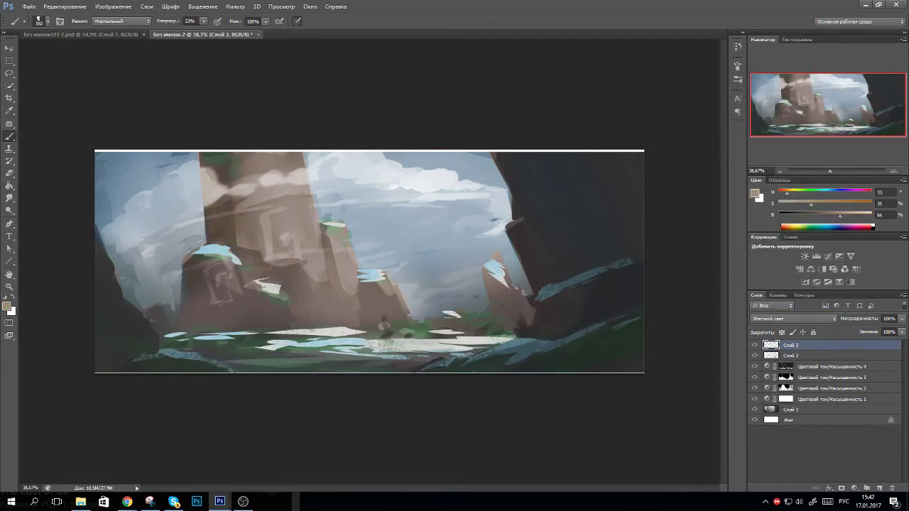
drag(113, 177, 497, 167)
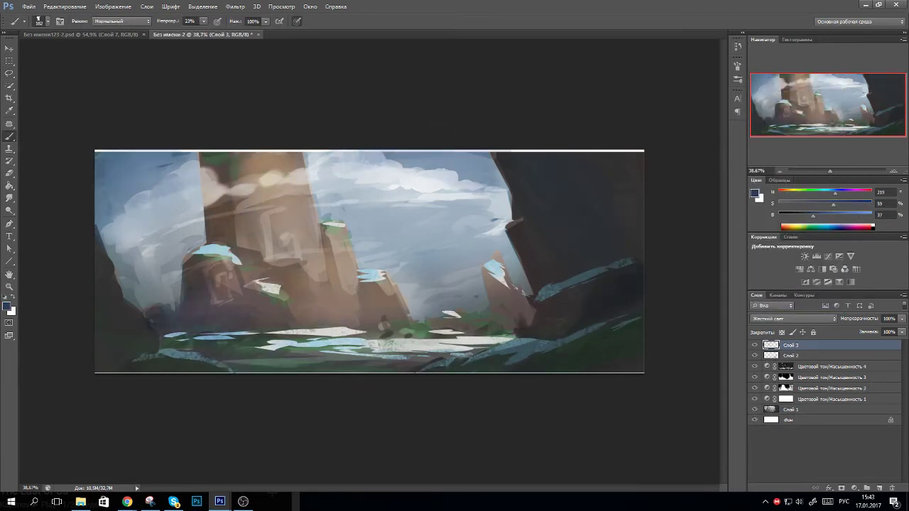
- Paint light grey-pink strokes over the tower and rocks
alt+click(407, 341)
drag(242, 255, 305, 157)
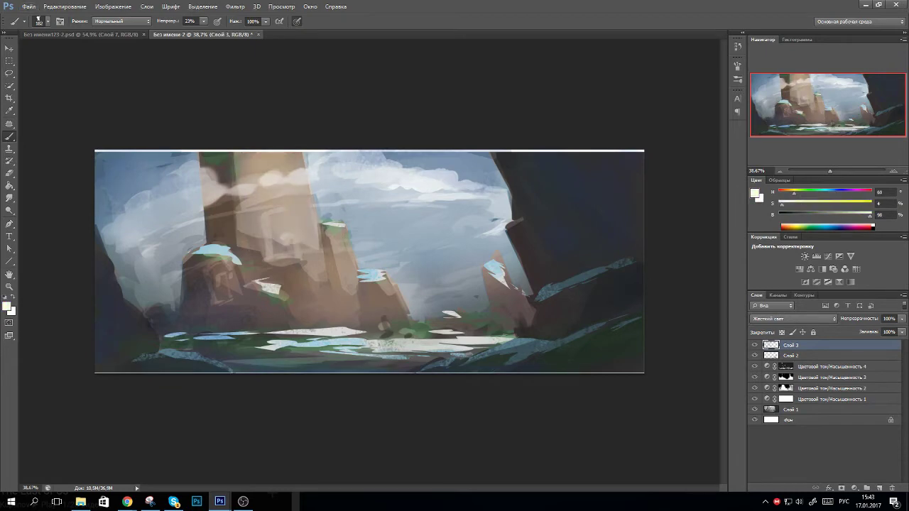
drag(362, 298, 291, 156)
drag(142, 291, 341, 284)
- On a new layer at 70% opacity, paint dark strokes in the lower-left foreground
key(ctrl+shift+alt+n)
click(43, 21)
key(7)
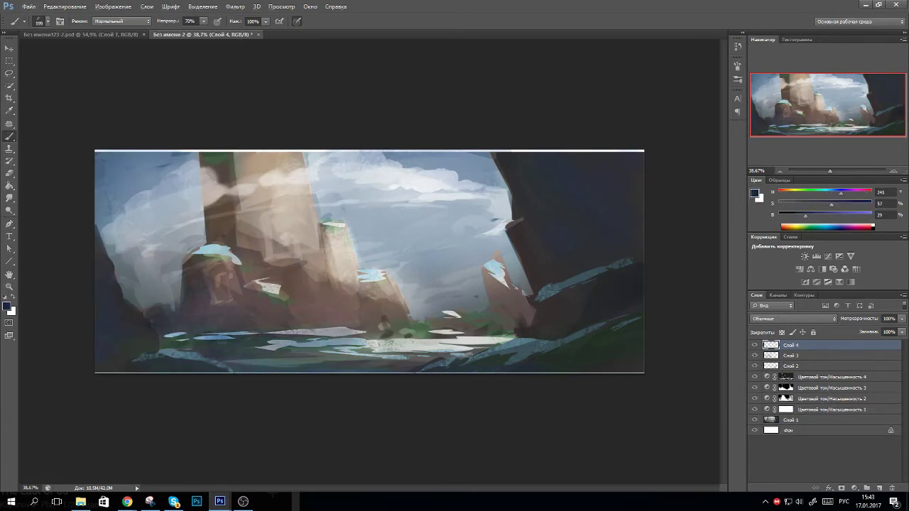
drag(213, 341, 418, 334)
drag(263, 305, 355, 249)
- Brighten the lower-middle water with light grey and paint a near-white cloud blob at 100% opacity
alt+click(469, 352)
drag(447, 348, 326, 355)
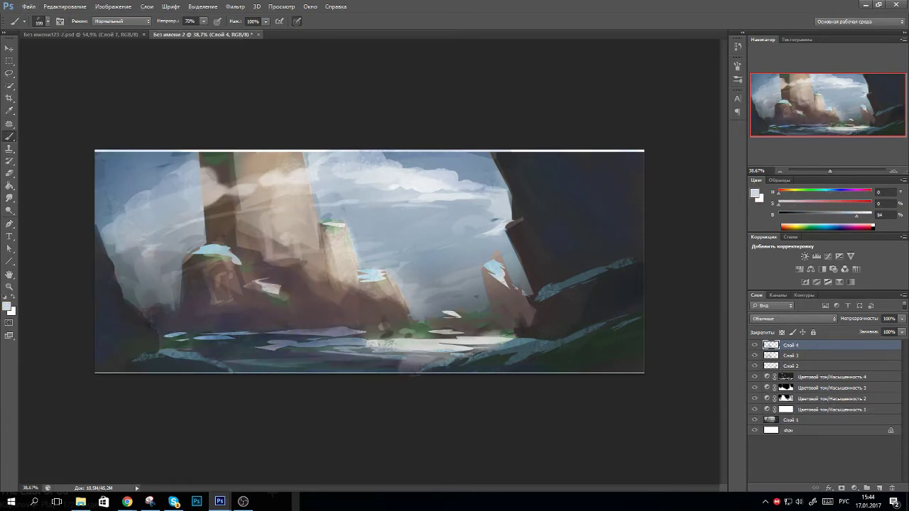
key(F5)
key(F5)
key(0)
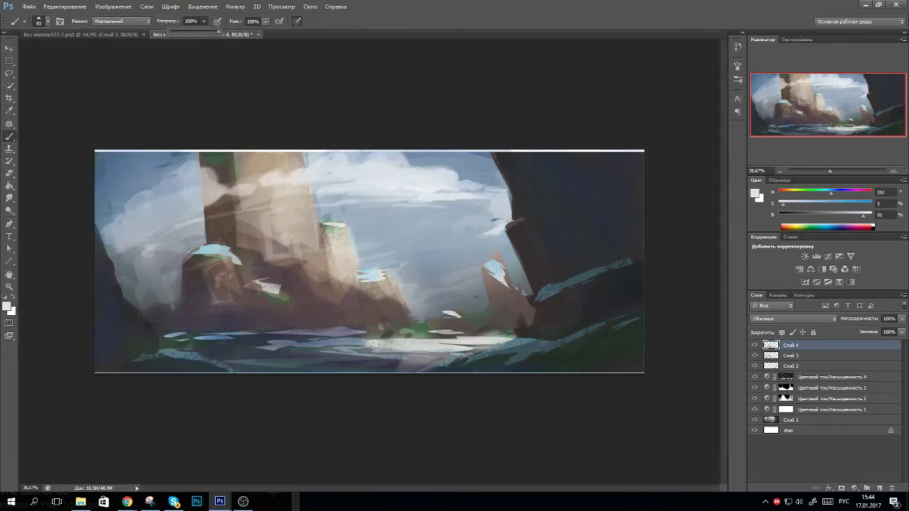
alt+click(202, 177)
drag(202, 178, 142, 213)
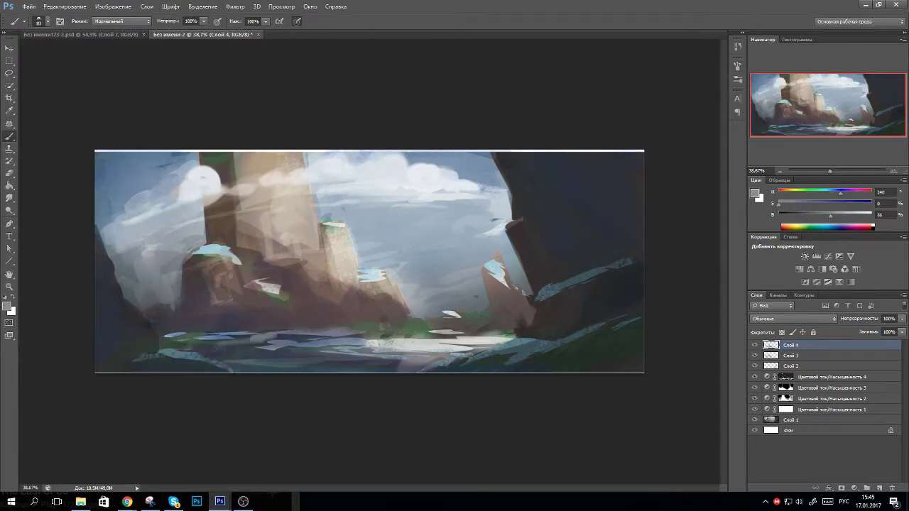
- Paint grey and light-grey strokes across the water, then add a Color Balance adjustment layer
alt+click(206, 344)
drag(206, 344, 383, 366)
alt+click(426, 334)
drag(347, 338, 488, 335)
drag(383, 333, 526, 332)
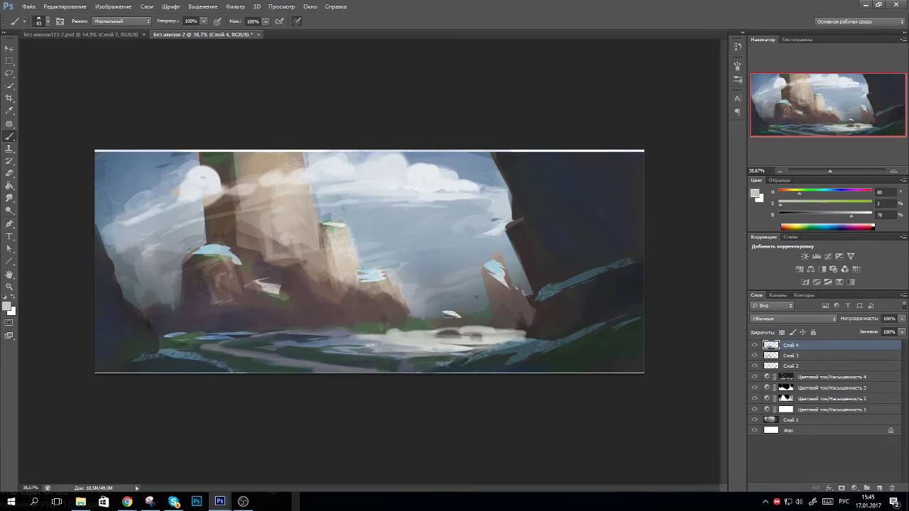
key(Return)
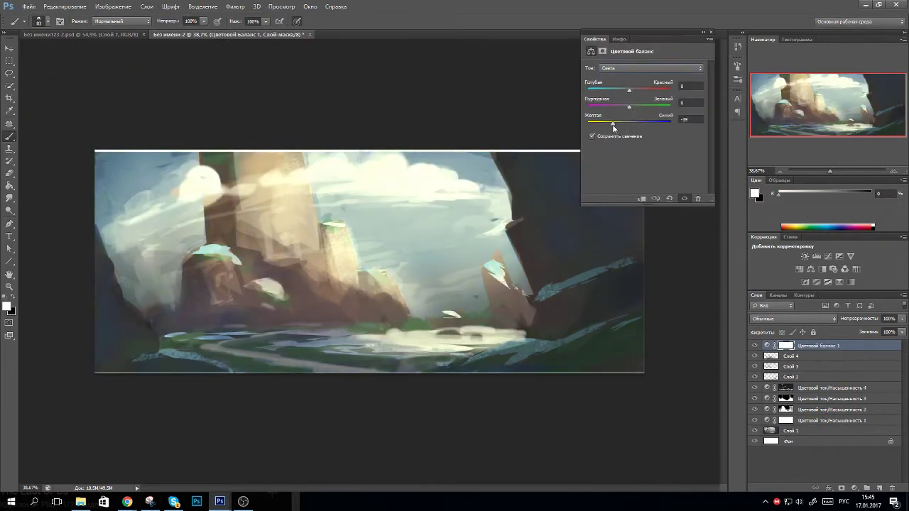
- Warm the highlights toward yellow, mask the tint off the upper left, add a second Color Balance, and group both
drag(589, 122, 615, 128)
click(17, 302)
key(e)
drag(213, 170, 121, 277)
click(147, 6)
click(71, 154)
key(g)
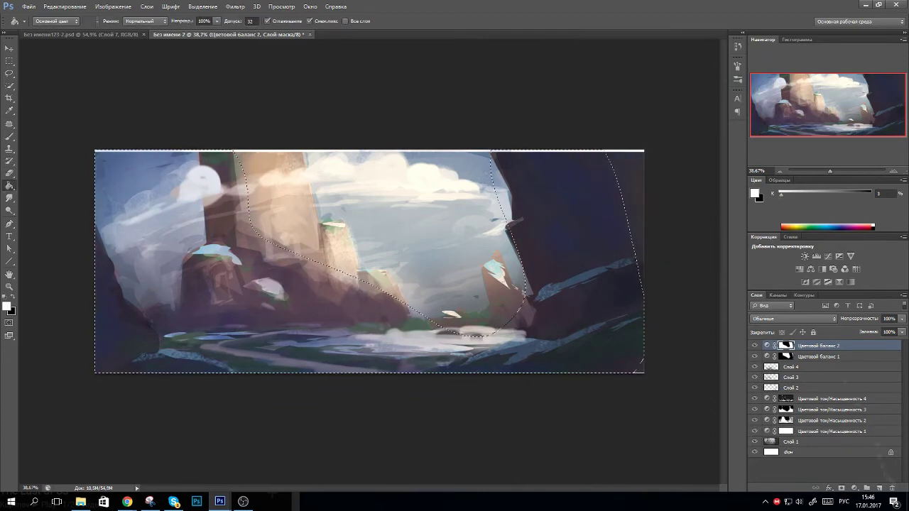
key(ctrl+d)
key(ctrl+g)
- Add a new layer above the group and hide the blue glyph strokes
key(b)
key(ctrl+shift+alt+n)
click(43, 21)
key(Escape)
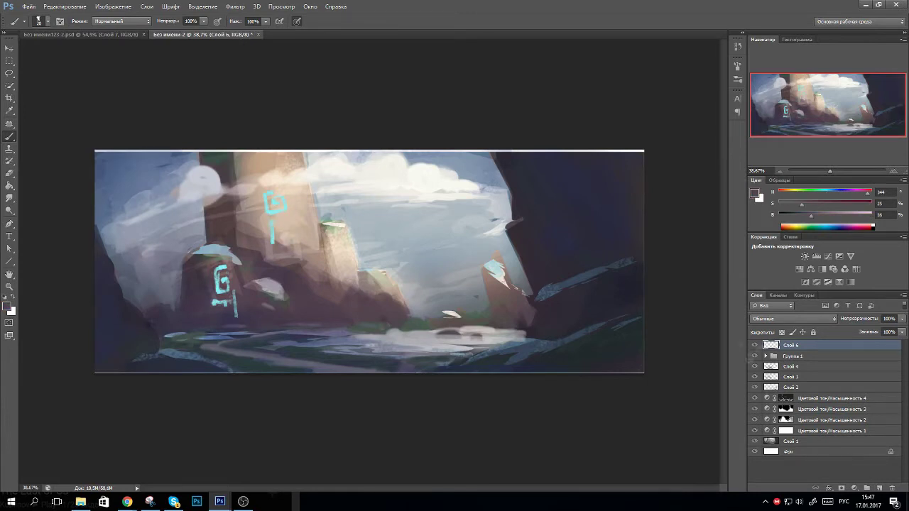
key(ctrl+comma)
- Restore the cloud selection and paint a whiter cloud band on a new layer
key(ctrl+shift+alt+n)
key(l)
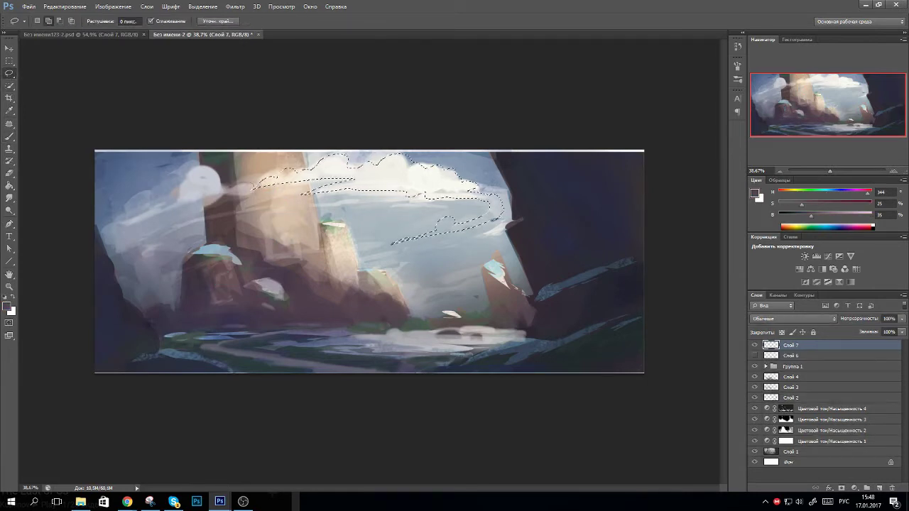
key(ctrl+d)
key(ctrl+shift+d)
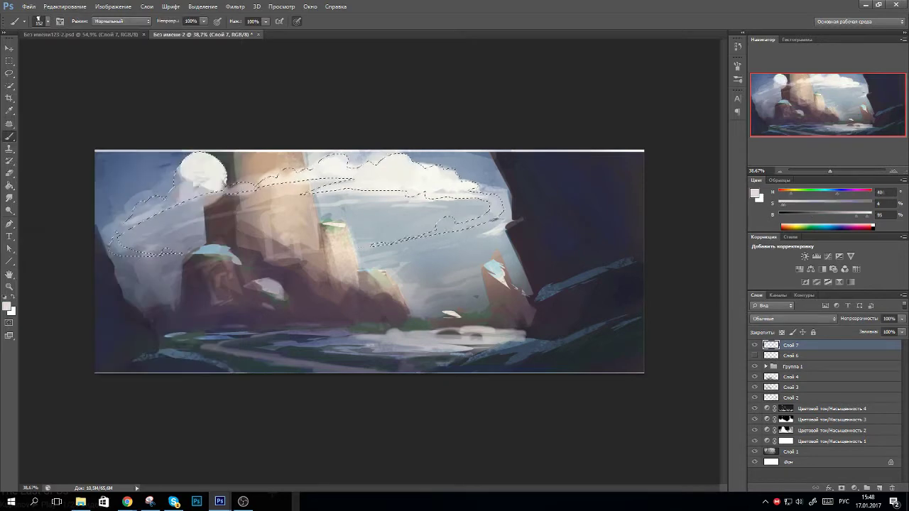
key(b)
key(ctrl+shift+alt+n)
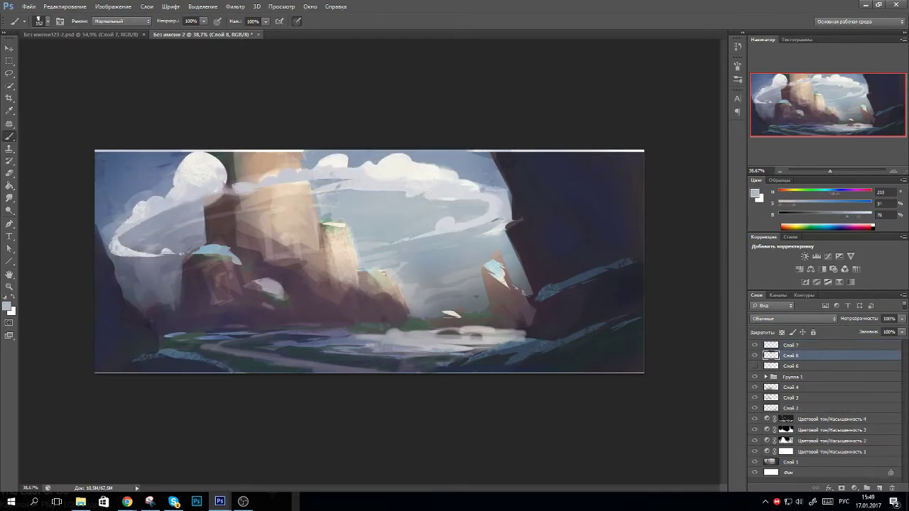
drag(483, 151, 354, 208)
- Paint the tan pillar lighter beige within a lasso outline of it
alt+click(284, 178)
drag(241, 156, 295, 174)
key(l)
drag(234, 151, 330, 294)
key(b)
key(F5)
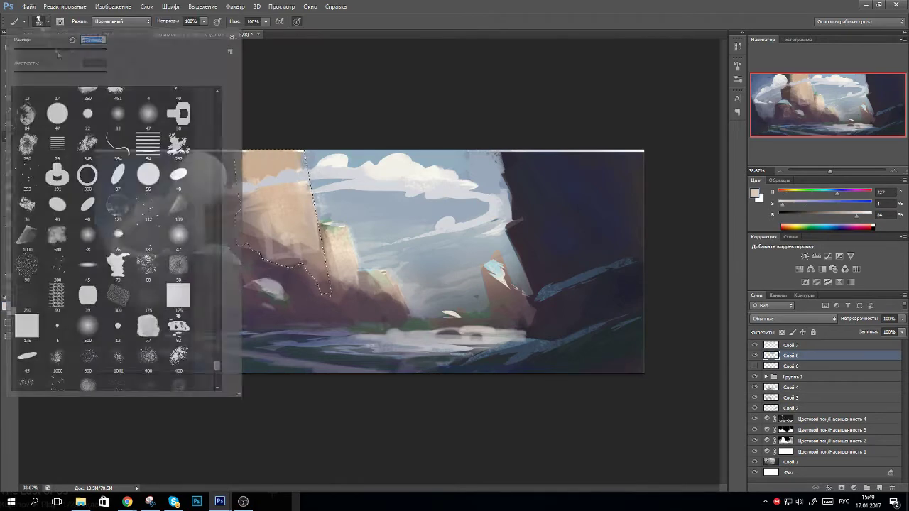
key(F5)
drag(249, 171, 298, 227)
mouse_move(320, 198)
mouse_down()
mouse_move(256, 242)
mouse_move(313, 185)
mouse_up()
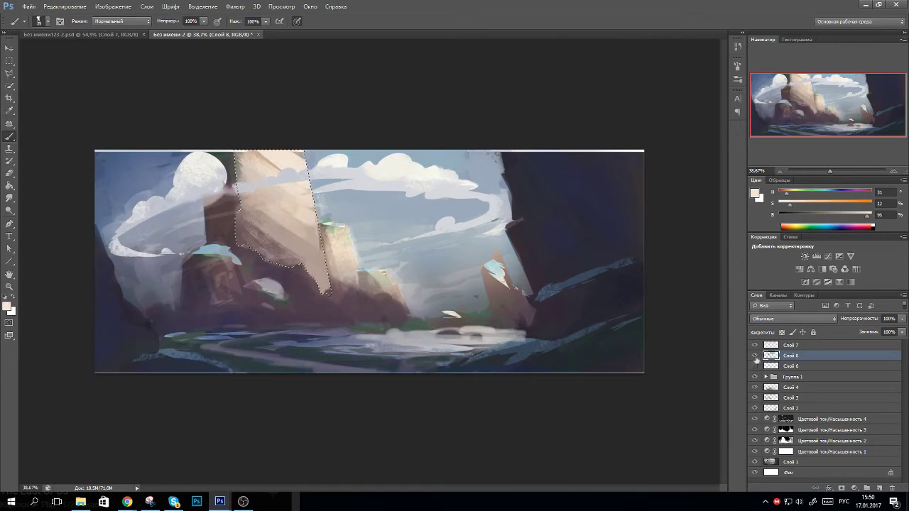
key(ctrl+d)
- Paint diagonal light rays across the pillar on a clipped layer at 64% opacity
key(ctrl+shift+n)
drag(245, 153, 330, 199)
right_click(234, 192)
key(Return)
drag(220, 195, 344, 273)
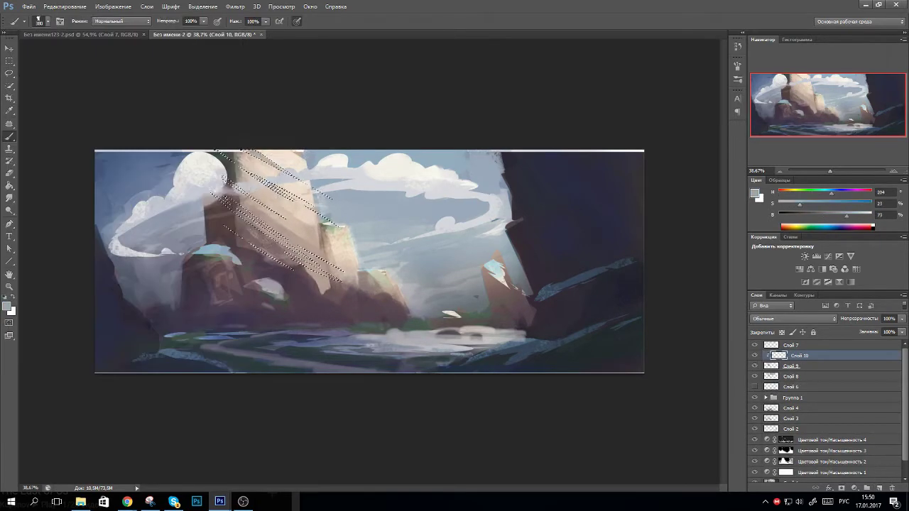
drag(852, 319, 834, 429)
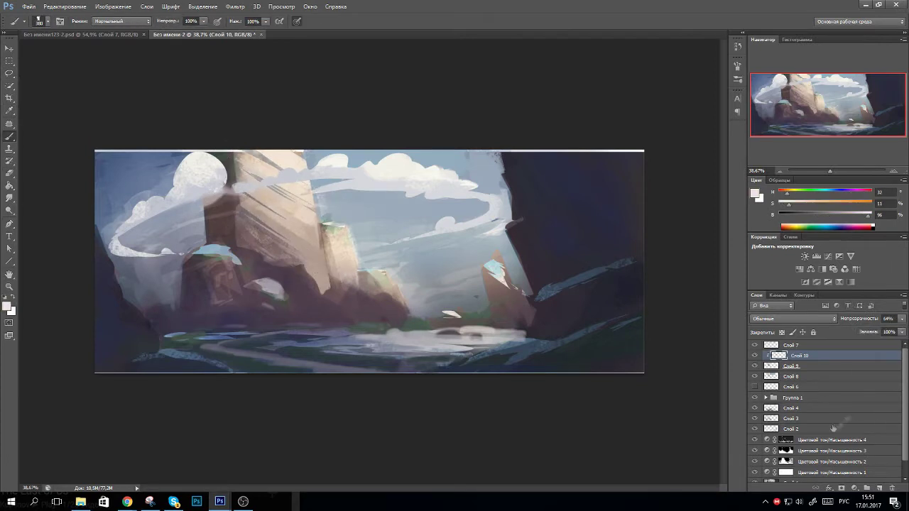
- Add a new layer above the rays and hide the white cloud band layer (Layer 7)
key(ctrl+shift+alt+n)
alt+click(299, 200)
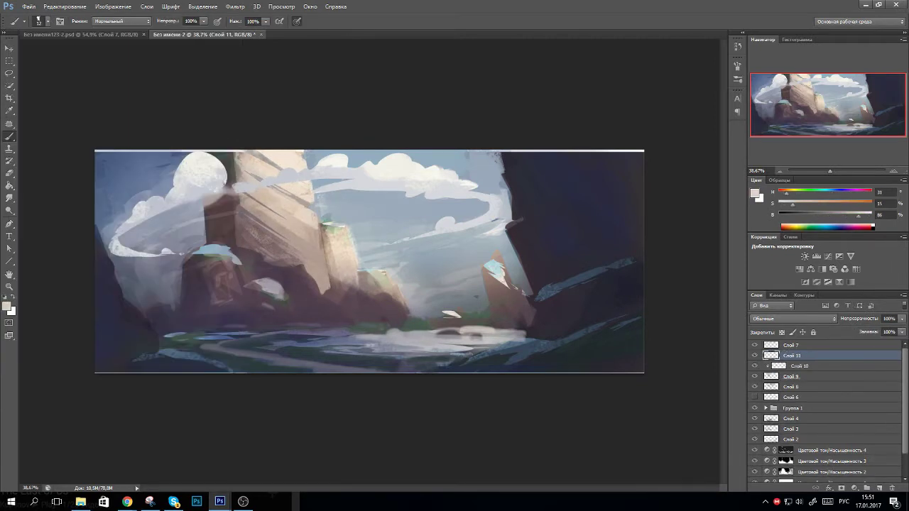
click(754, 345)
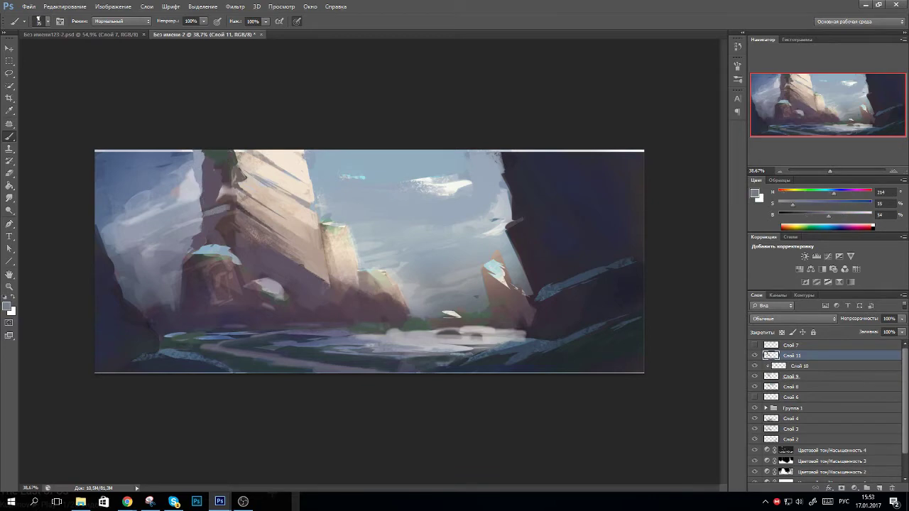
- Sketch light strokes on the left rock, a square-spiral glyph on the pillar, and green moss on the tower
drag(188, 234, 217, 256)
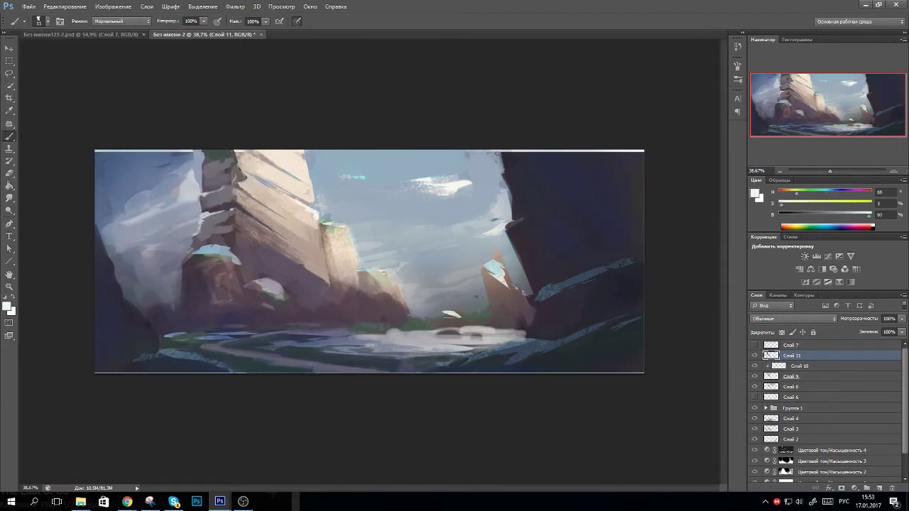
mouse_move(264, 174)
mouse_down()
mouse_move(295, 213)
mouse_move(287, 202)
mouse_up()
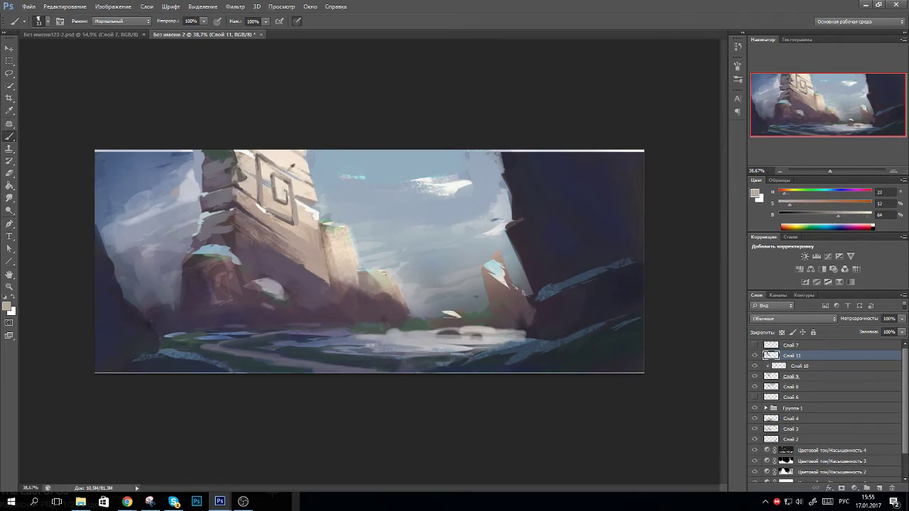
right_click(209, 154)
click(203, 281)
drag(237, 146, 250, 170)
drag(241, 146, 270, 156)
drag(260, 197, 343, 264)
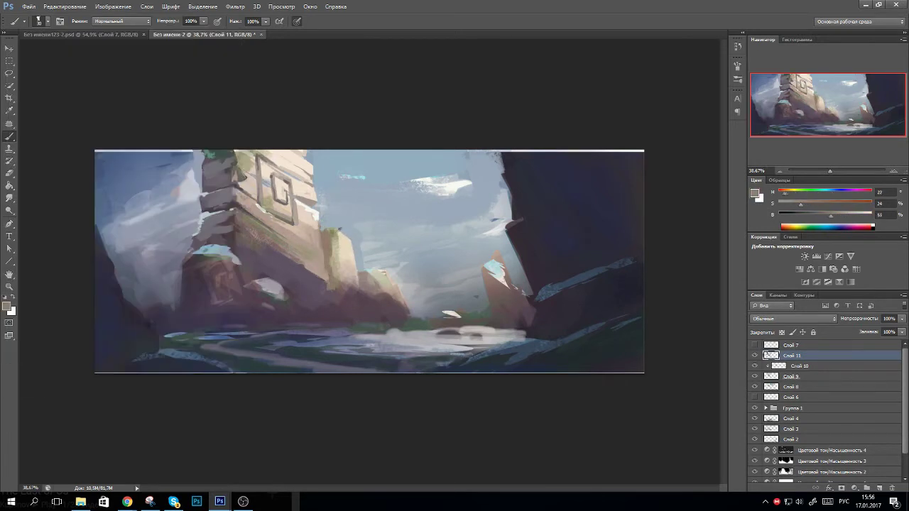
- Repaint the shadow under the tower arch, the dark rock edge, and the rock's lit left face
mouse_move(302, 259)
mouse_down()
mouse_move(327, 294)
mouse_move(320, 297)
mouse_up()
mouse_move(266, 250)
mouse_down()
mouse_move(333, 291)
mouse_move(316, 239)
mouse_move(309, 284)
mouse_up()
drag(330, 233, 336, 299)
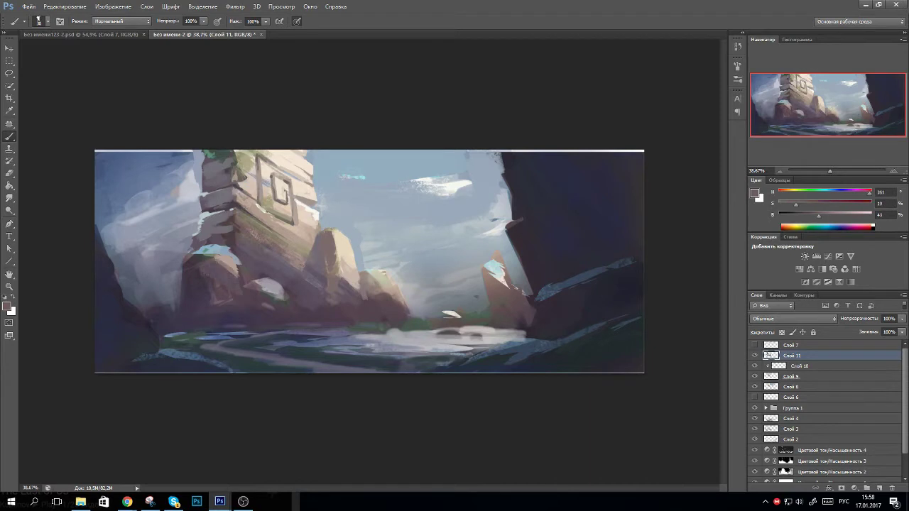
drag(228, 264, 199, 318)
drag(177, 277, 181, 310)
mouse_move(186, 236)
mouse_down()
mouse_move(234, 284)
mouse_move(275, 303)
mouse_up()
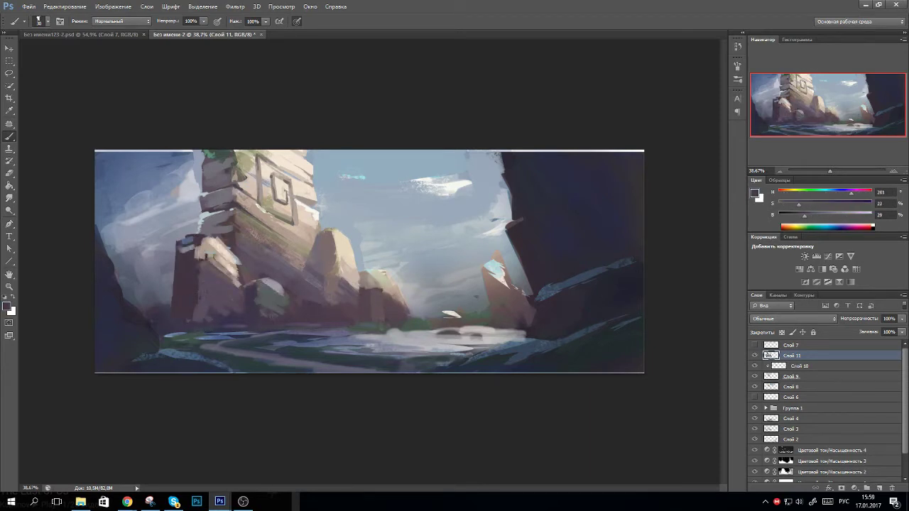
- Paint small dark magenta strokes at the rock base
right_click(264, 314)
alt+click(265, 314)
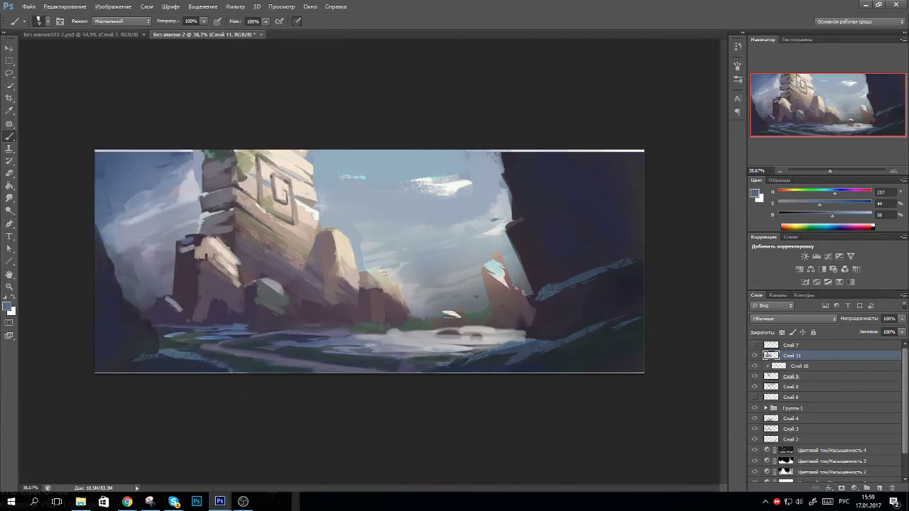
right_click(381, 277)
click(381, 276)
alt+click(376, 277)
drag(369, 276, 348, 312)
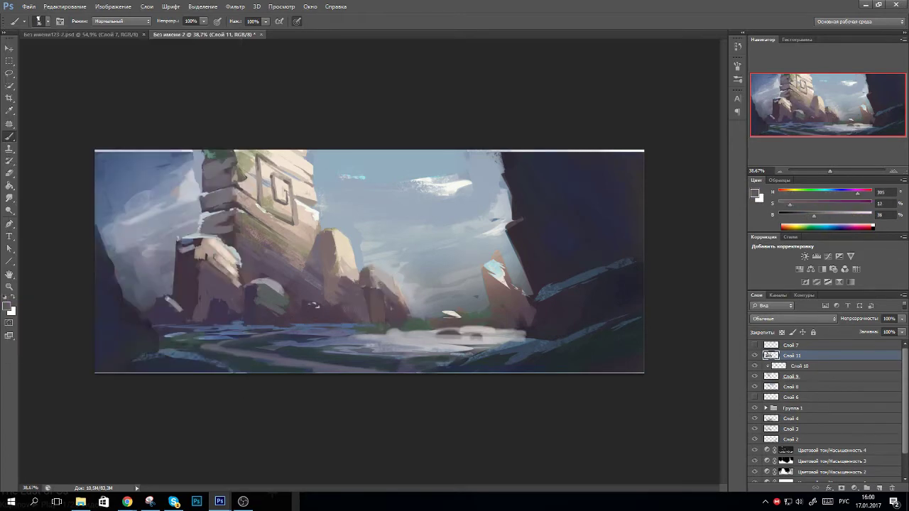
- Darken the left cliff with grey-blue and repaint the selected sky in smooth blue
alt+click(383, 291)
mouse_move(135, 252)
mouse_down()
mouse_move(142, 298)
mouse_move(162, 301)
mouse_up()
alt+click(139, 264)
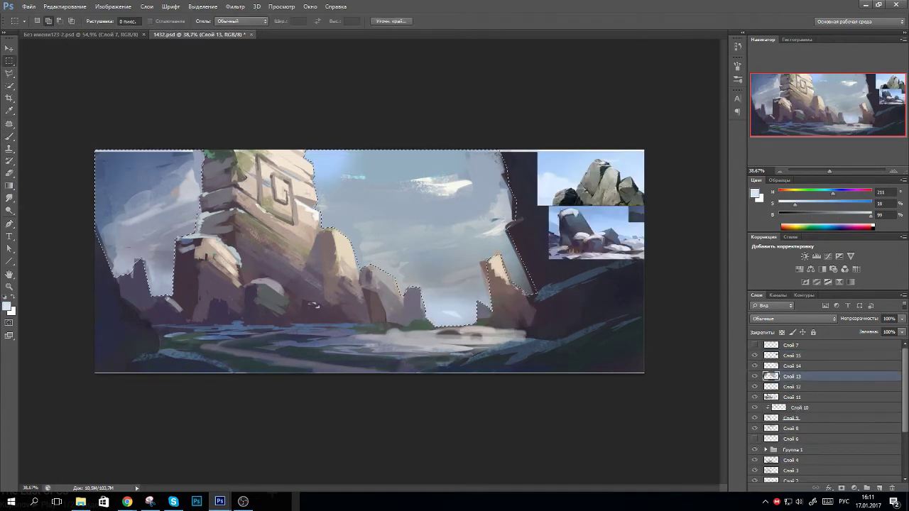
key(b)
drag(383, 291, 525, 262)
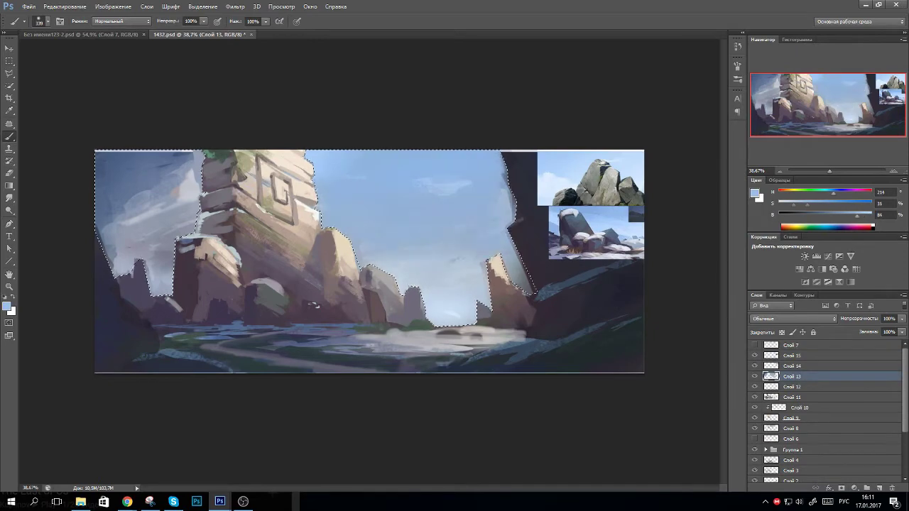
- Repaint the selected sky a lighter, smoother blue, evening out its left side
drag(313, 166, 504, 171)
drag(369, 249, 525, 213)
drag(106, 270, 191, 160)
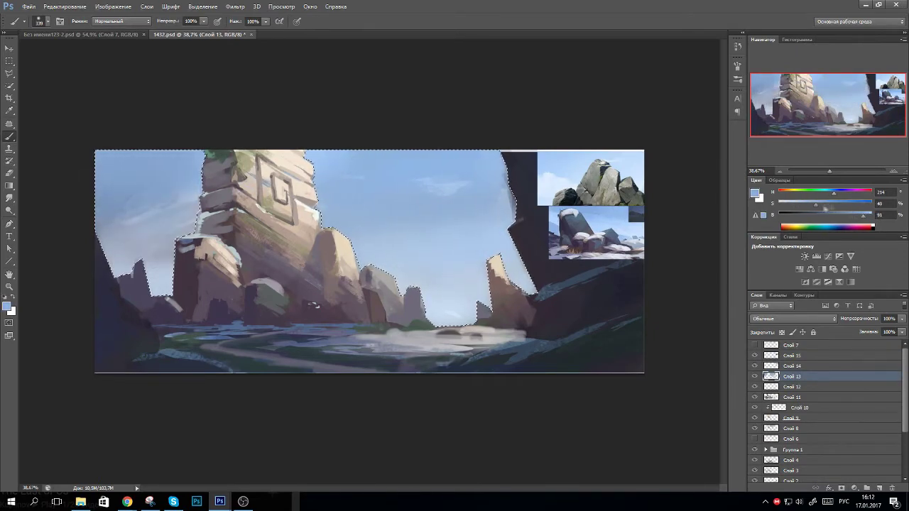
drag(305, 167, 504, 174)
drag(383, 284, 529, 216)
drag(106, 234, 192, 160)
- On a new Color-blend layer, tint the rocks and foreground cooler and bluer
key(ctrl+shift+alt+n)
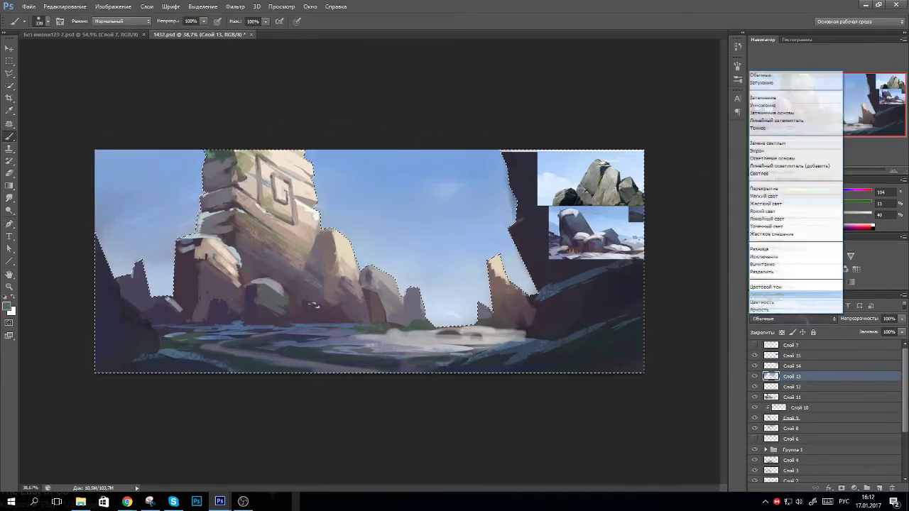
key(shift+alt+c)
drag(106, 333, 638, 319)
drag(99, 366, 610, 365)
drag(106, 270, 639, 333)
drag(511, 213, 525, 291)
drag(256, 156, 376, 269)
- Add an Overlay layer to lighten the rocks, then lasso a tall right pillar and a left area
key(ctrl+shift+alt+n)
key(shift+alt+o)
key(ctrl+d)
key(l)
drag(471, 318, 501, 177)
drag(515, 212, 471, 320)
drag(93, 135, 100, 220)
- On a new layer, paint the tall pillar and the left cliff inside their selections
key(b)
click(44, 21)
key(ctrl+shift+alt+n)
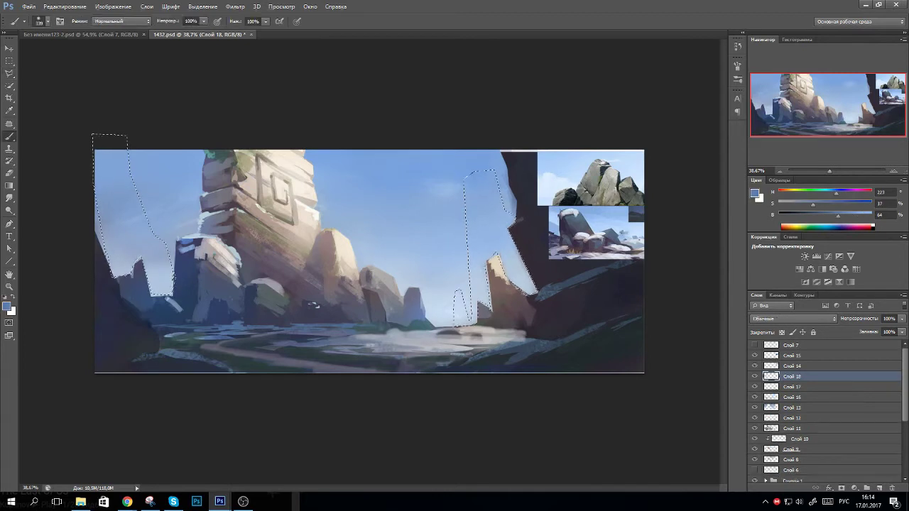
drag(490, 177, 483, 319)
drag(106, 156, 142, 284)
- Select the pillar's top and paint it lighter
key(ctrl+d)
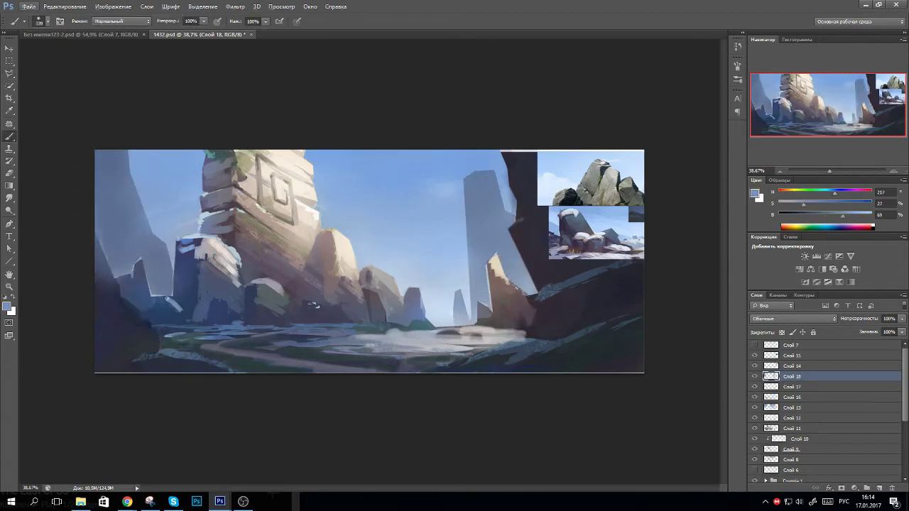
key(l)
drag(476, 170, 488, 212)
key(b)
drag(490, 178, 497, 206)
key(ctrl+d)
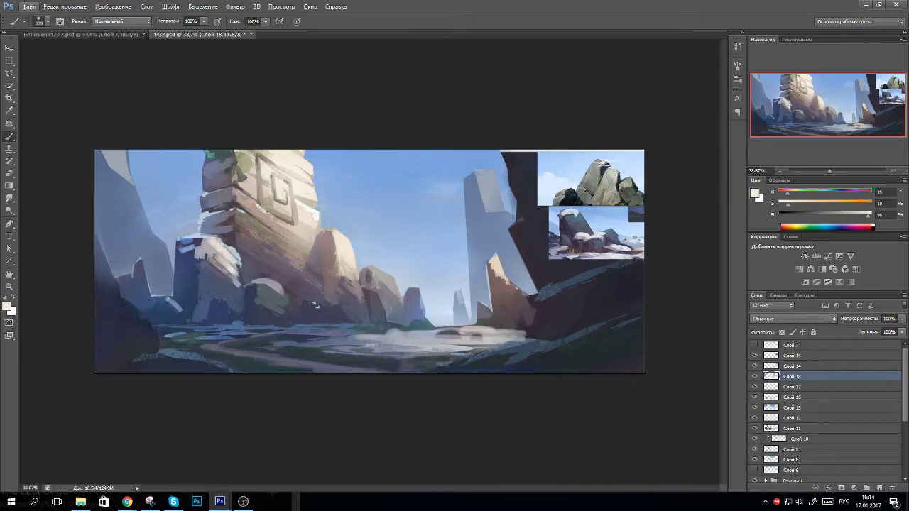
- Darken the lower-left cliff and bottom edge with dark and slightly lighter blue strokes
alt+click(142, 341)
drag(106, 298, 206, 312)
drag(99, 362, 213, 365)
right_click(142, 362)
key(Escape)
drag(124, 363, 207, 362)
alt+click(142, 333)
mouse_move(95, 312)
mouse_down()
mouse_move(136, 307)
mouse_move(157, 317)
mouse_up()
alt+click(149, 320)
drag(107, 334, 128, 346)
- Lasso-select the left cliff and middle area, then clear the selection
alt+click(99, 234)
key(l)
drag(348, 145, 96, 213)
key(g)
key(ctrl+d)
key(b)
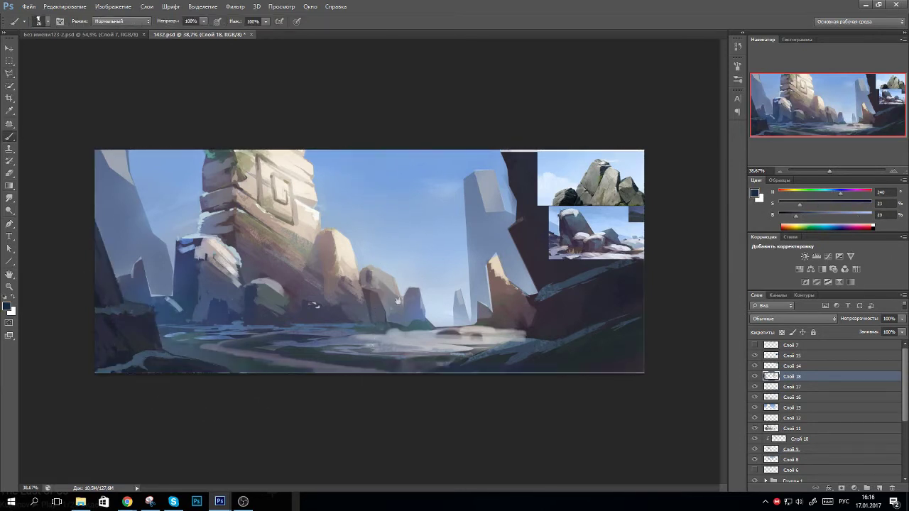
- Highlight the top and middle of the central pillar with a lighter grey
alt+click(348, 280)
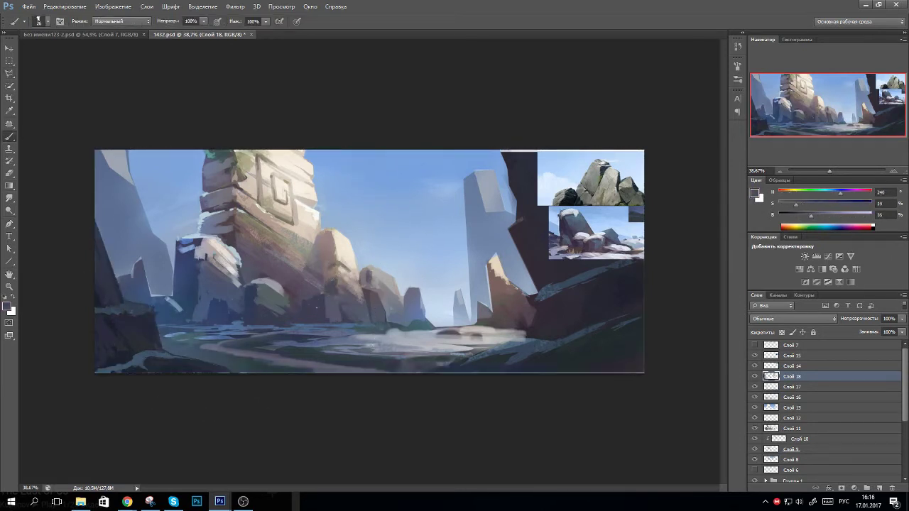
alt+click(331, 287)
alt+click(489, 213)
drag(496, 213, 505, 234)
drag(479, 190, 488, 203)
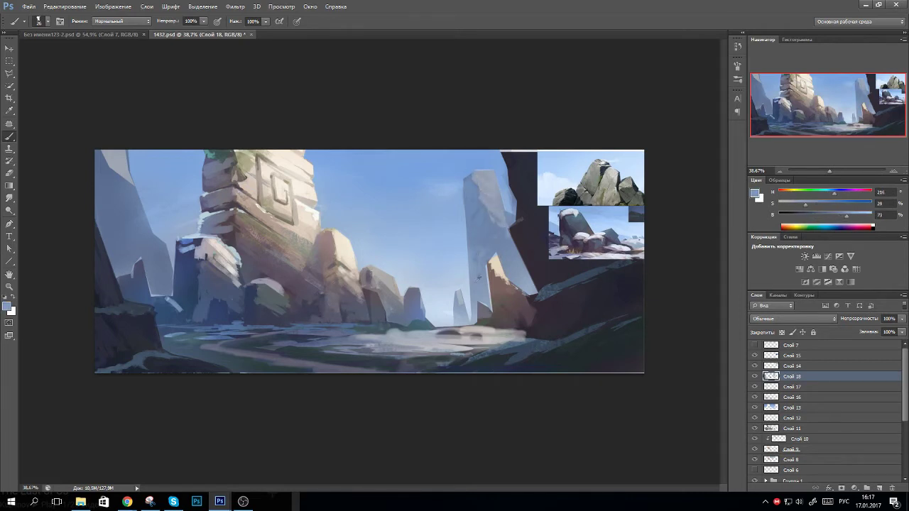
- Darken the central pillar's lower part and paint light snow across the ground
alt+click(465, 305)
mouse_move(461, 284)
mouse_down()
mouse_move(468, 327)
mouse_move(514, 332)
mouse_up()
alt+click(426, 331)
mouse_move(389, 333)
mouse_down()
mouse_move(490, 338)
mouse_move(397, 351)
mouse_up()
click(753, 344)
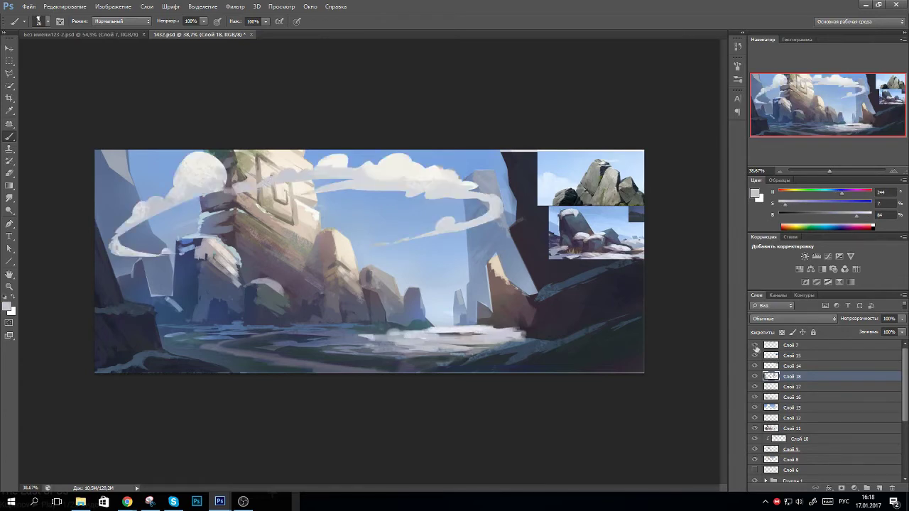
- On the cloud layer, brighten the swirl's right end and fill its middle and left band
click(789, 344)
click(43, 21)
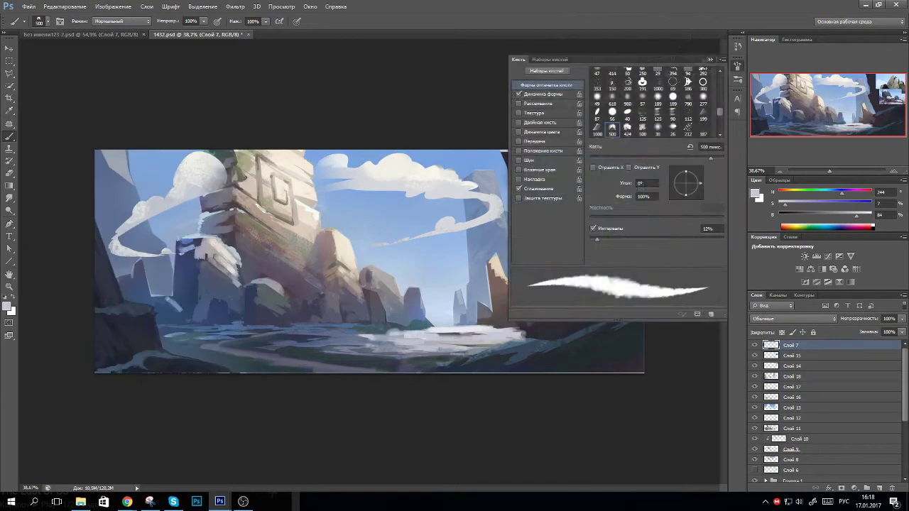
drag(464, 186, 505, 213)
drag(269, 178, 186, 195)
drag(305, 189, 369, 183)
drag(213, 190, 117, 240)
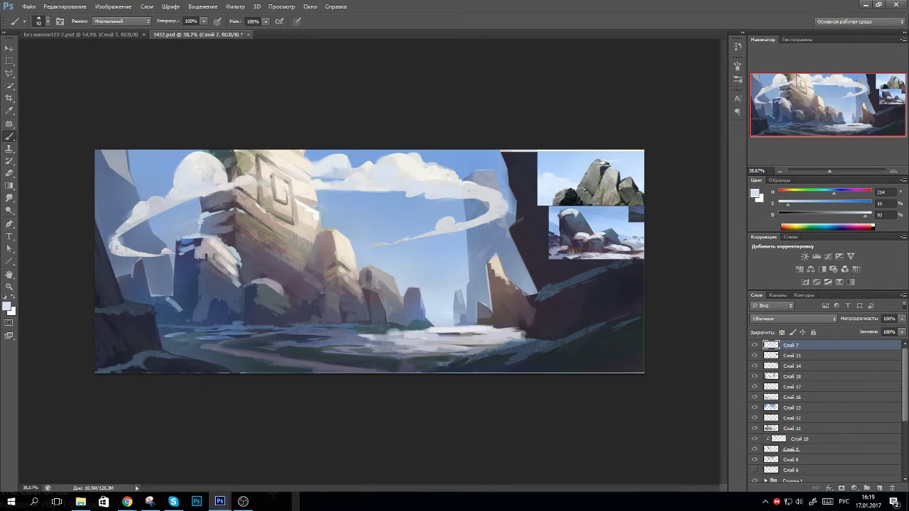
- Add light strokes along the lower-left and upper-left of the swirl
key(e)
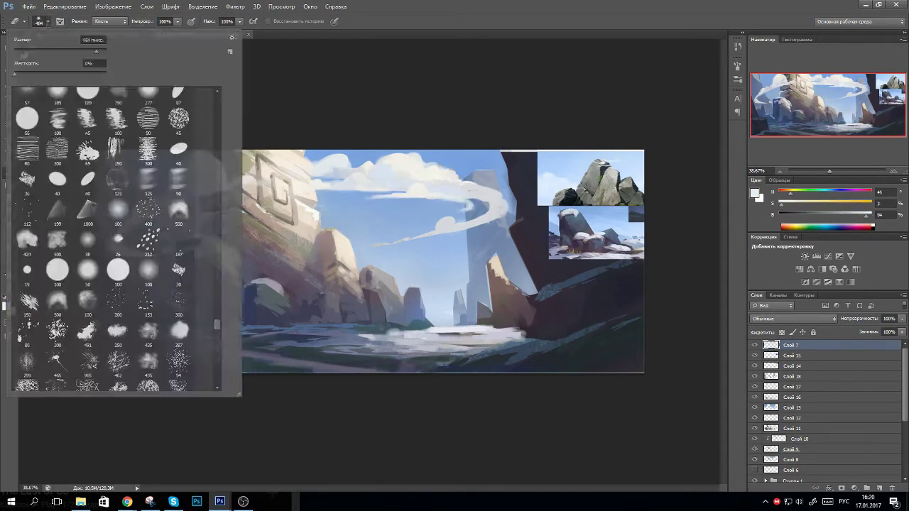
key(b)
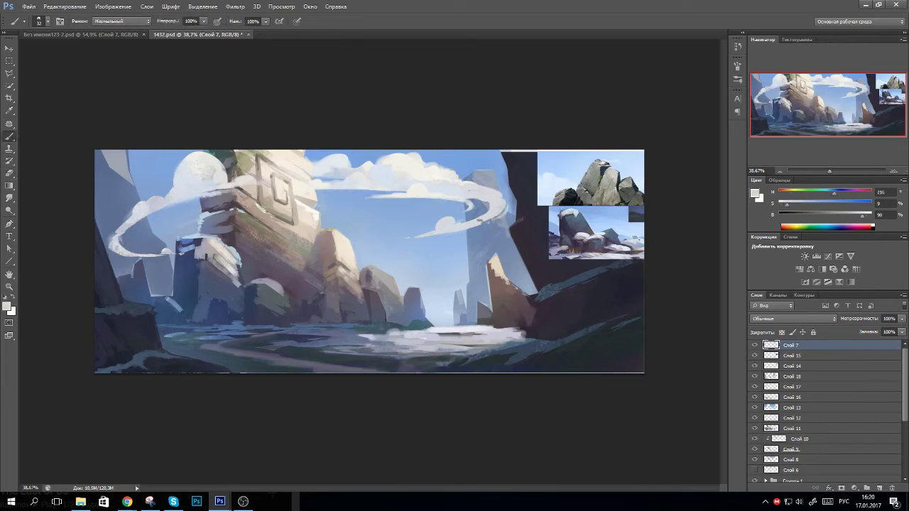
mouse_move(167, 203)
mouse_down()
mouse_move(117, 245)
mouse_move(181, 254)
mouse_up()
mouse_move(186, 160)
mouse_down()
mouse_move(174, 186)
mouse_move(149, 203)
mouse_up()
- Lasso the cloud swirl and rotate it slightly with Ctrl+T
key(e)
key(l)
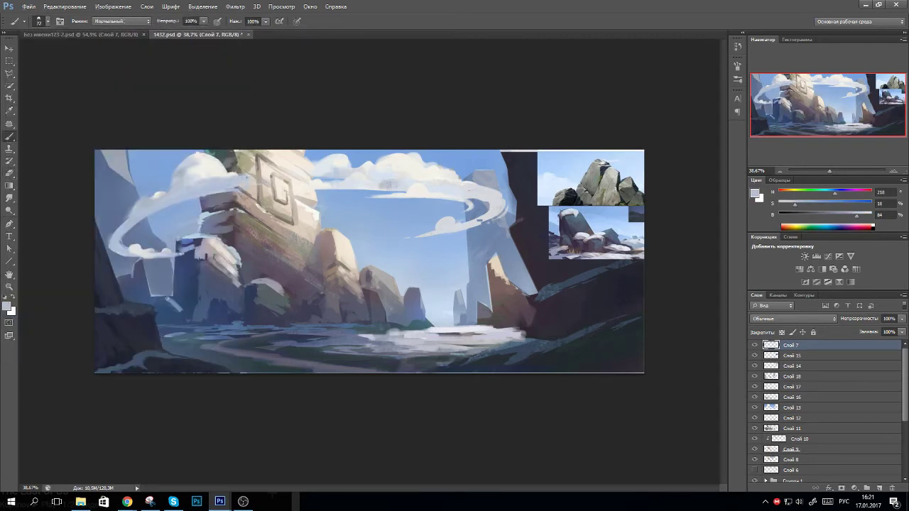
drag(302, 171, 305, 177)
key(ctrl+t)
drag(533, 208, 534, 201)
key(Return)
key(ctrl+d)
key(b)
- Paint a pale blue stroke across the cloud band
alt+click(390, 183)
key(e)
key(b)
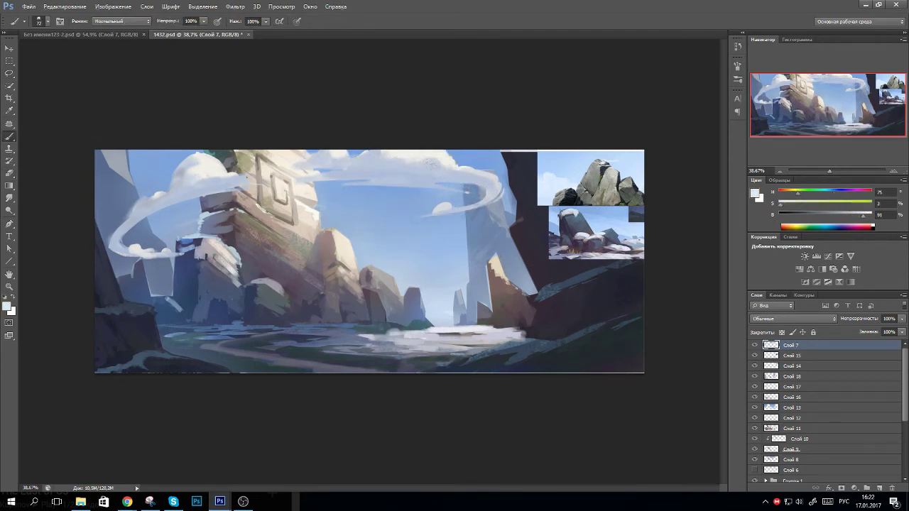
alt+click(473, 173)
drag(384, 182, 442, 178)
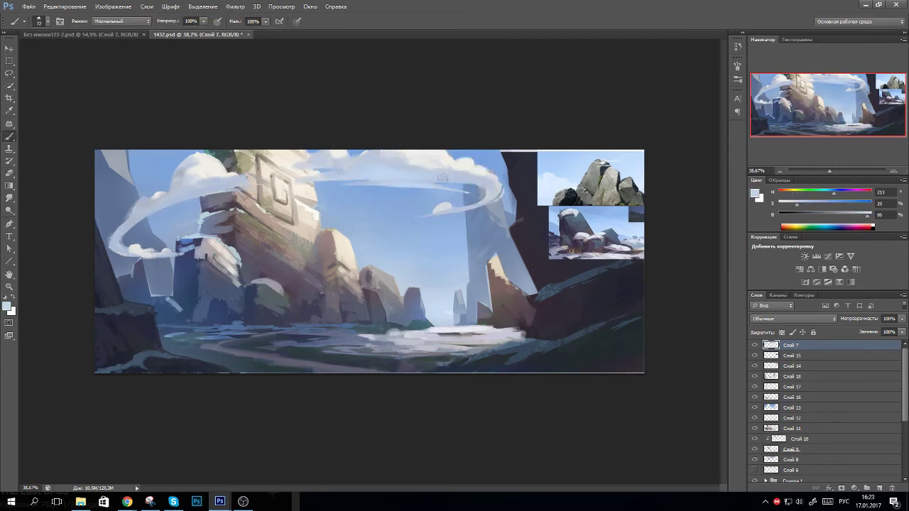
- Add near-white highlights, widen the left swirl and shade it light blue
alt+click(131, 252)
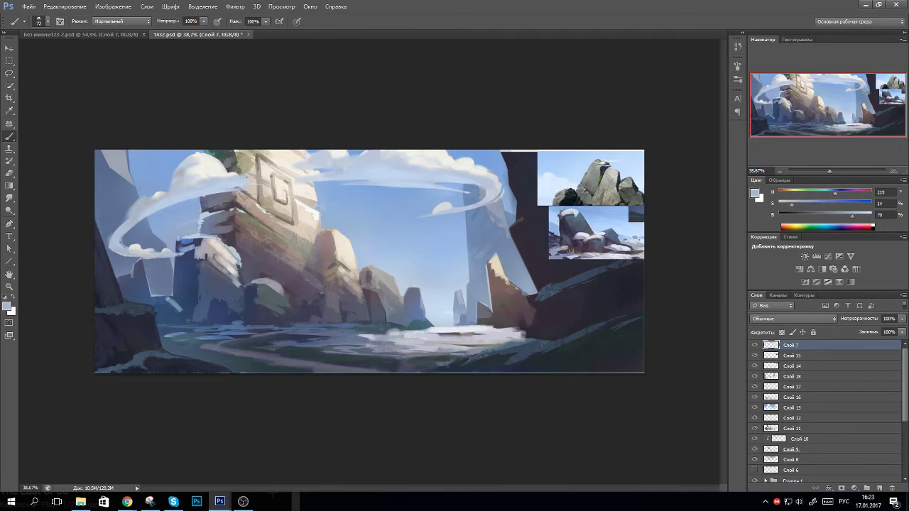
drag(206, 174, 252, 176)
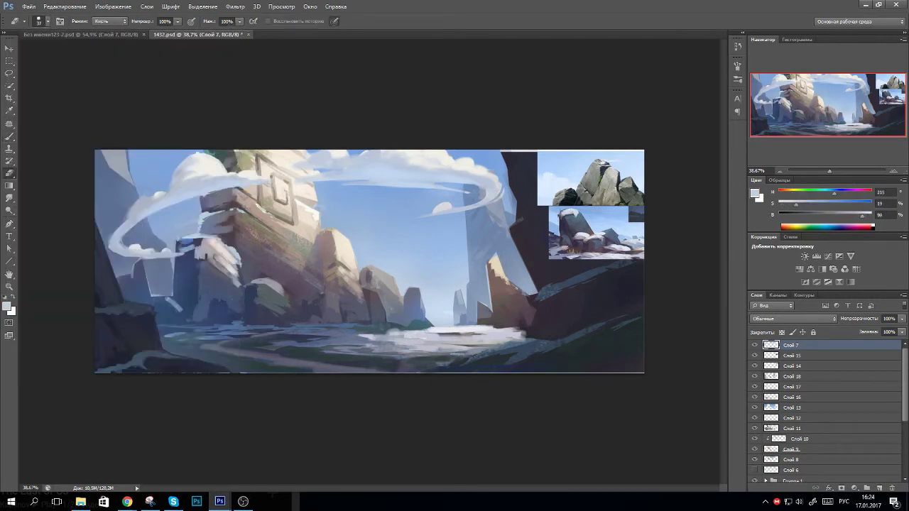
drag(134, 203, 117, 249)
alt+click(177, 208)
alt+click(170, 203)
mouse_move(164, 213)
mouse_down()
mouse_move(151, 220)
mouse_move(135, 199)
mouse_move(128, 223)
mouse_up()
- Compare with and without the clouds, then duplicate the cloud layer and start rotating it
key(e)
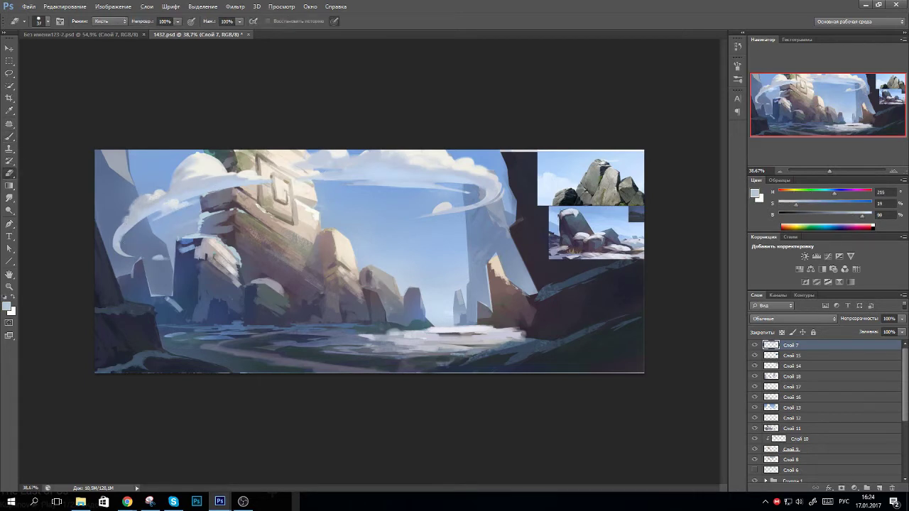
key(b)
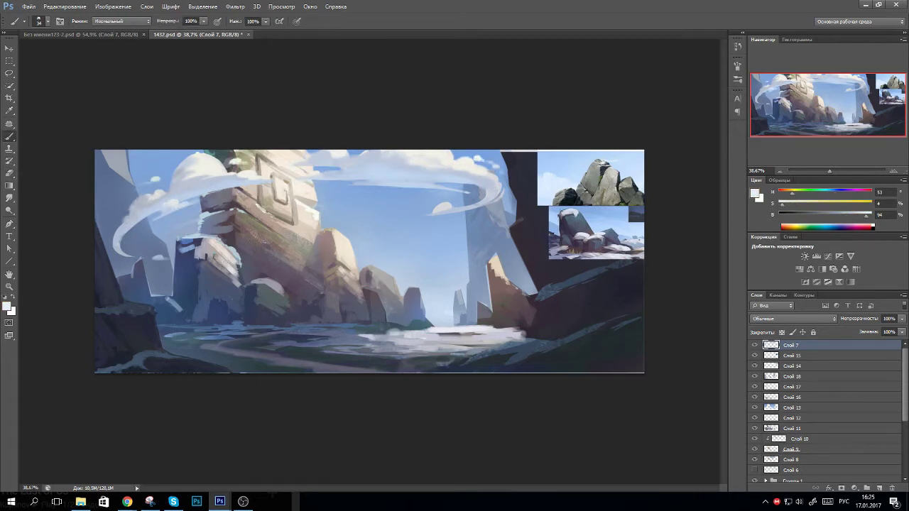
key(e)
key(ctrl+z)
key(ctrl+z)
key(ctrl+z)
key(ctrl+z)
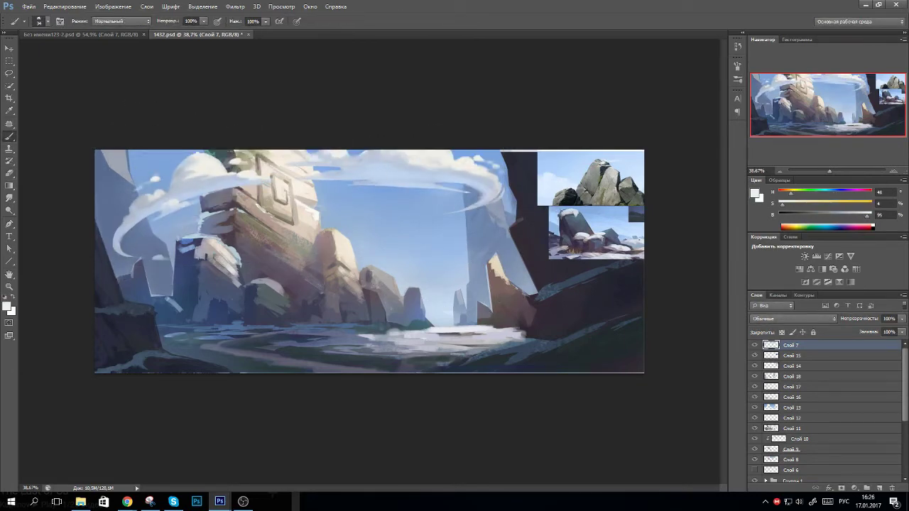
key(ctrl+j)
key(ctrl+t)
drag(255, 213, 238, 240)
- Cancel the rotation and paint light sky blue over the swirling cloud tail
key(ctrl+z)
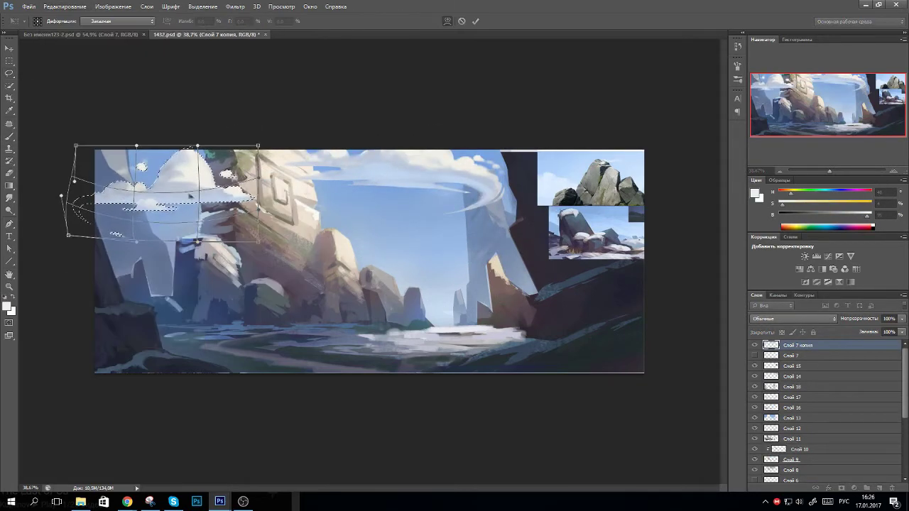
key(Escape)
key(l)
key(b)
alt+click(490, 191)
mouse_move(454, 210)
mouse_down()
mouse_move(504, 185)
mouse_move(506, 170)
mouse_up()
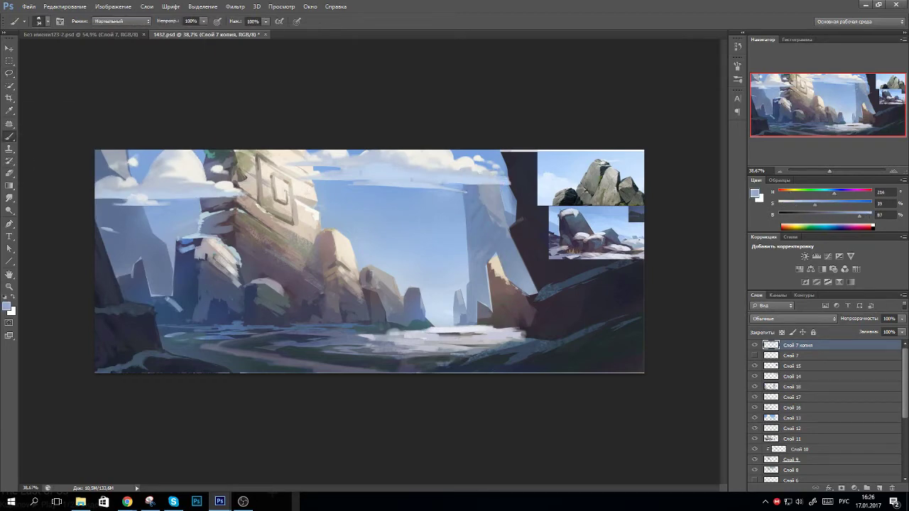
- Paint a near-white cloud, then switch brushes and add bluish strokes over the cliffs and sky
alt+click(213, 162)
mouse_move(334, 184)
mouse_down()
mouse_move(397, 241)
mouse_move(398, 212)
mouse_move(348, 241)
mouse_up()
alt+click(124, 256)
right_click(124, 255)
click(124, 256)
drag(128, 291, 177, 241)
drag(100, 248, 99, 152)
drag(440, 276, 397, 323)
- Brighten the haze beside the tower with lighter sky blue and add light cloud strokes
alt+click(100, 199)
drag(454, 213, 490, 227)
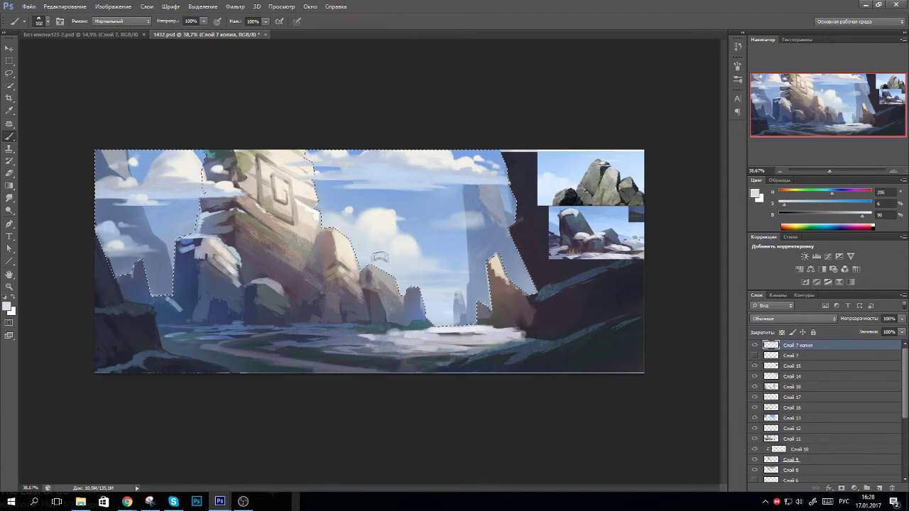
key(ctrl+d)
key(e)
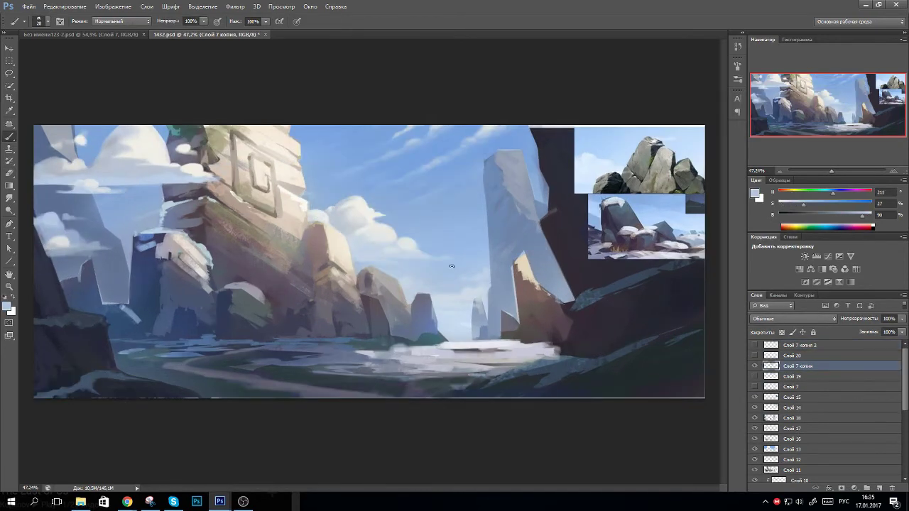
drag(183, 184, 230, 179)
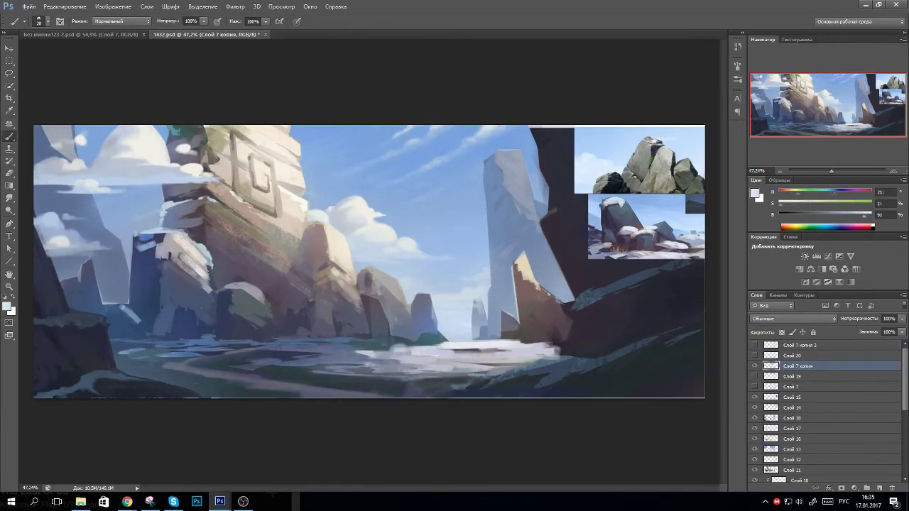
- Add near-white cloud strokes at the left edge and refine them with brush and eraser
alt+click(206, 173)
drag(54, 160, 71, 164)
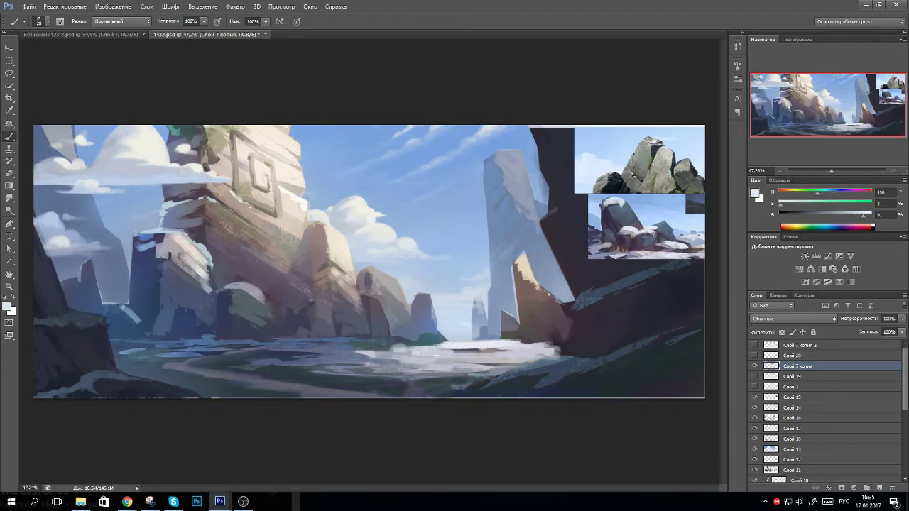
alt+click(404, 265)
right_click(71, 234)
key(Escape)
key(e)
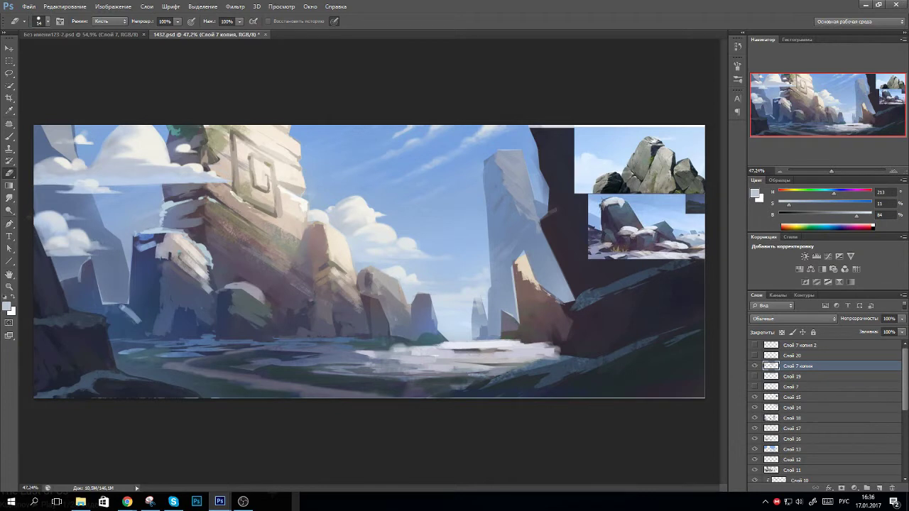
key(b)
alt+click(83, 240)
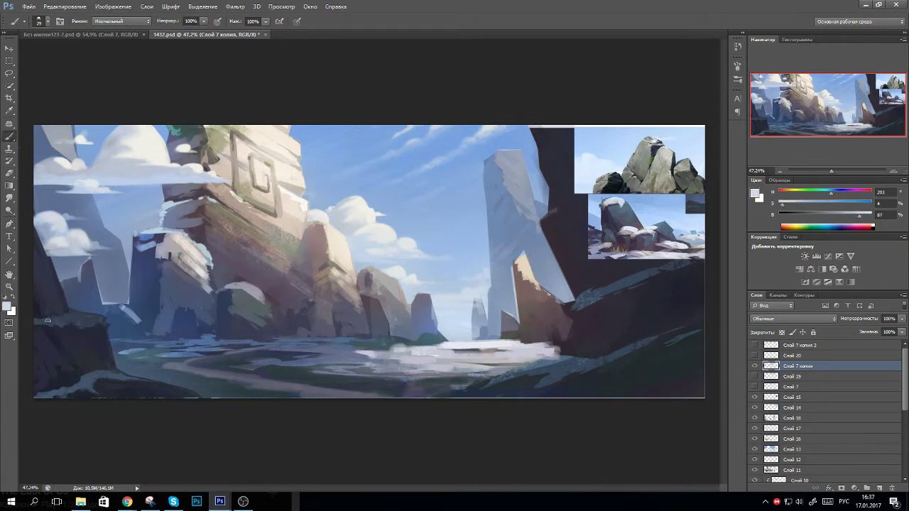
- On a new layer, paint blue-grey strokes along the lower-left ground
key(ctrl+shift+alt+n)
alt+click(167, 213)
drag(112, 341, 213, 345)
alt+click(148, 232)
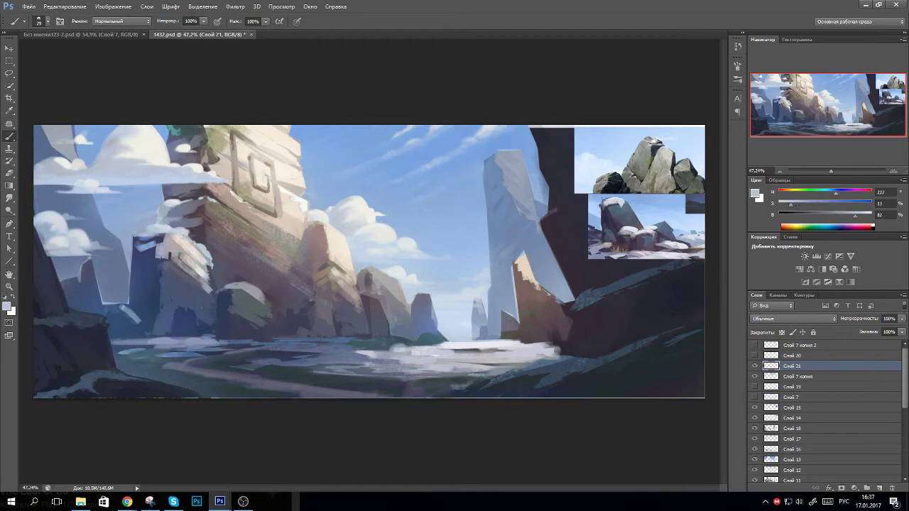
- Blend deeper blue and light strokes across the snowy ground from right to left
alt+click(269, 338)
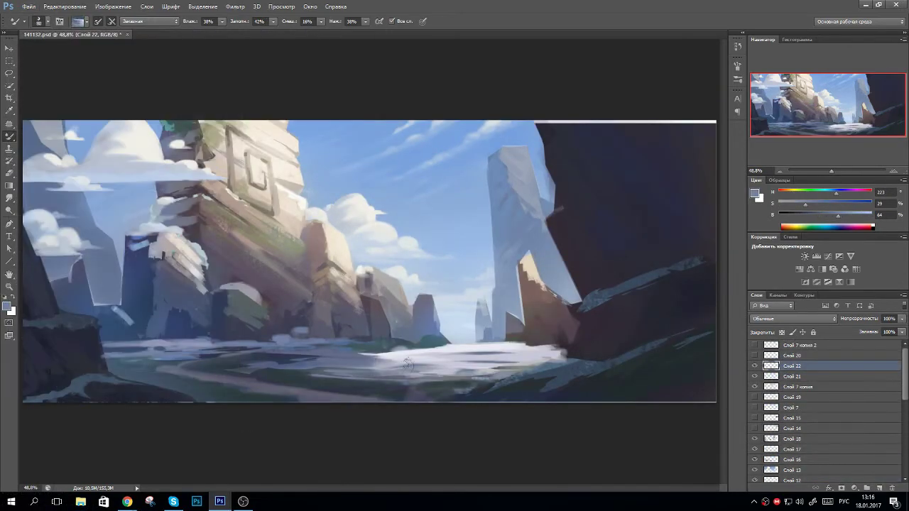
drag(340, 352, 449, 346)
drag(364, 370, 521, 367)
mouse_move(568, 348)
mouse_down()
mouse_move(434, 341)
mouse_move(284, 361)
mouse_move(440, 382)
mouse_up()
drag(317, 371, 472, 384)
drag(277, 369, 135, 358)
drag(237, 348, 101, 349)
drag(229, 388, 297, 399)
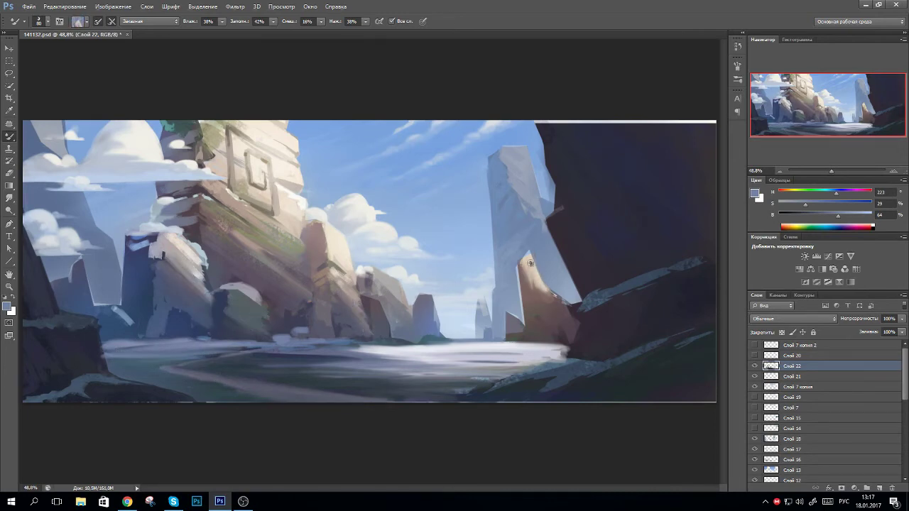
- Switch back to the regular Brush and pick a large 411 px brush preset
right_click(9, 137)
click(60, 134)
click(42, 20)
mouse_move(219, 333)
mouse_down()
mouse_move(221, 340)
mouse_move(222, 312)
mouse_up()
alt+click(358, 375)
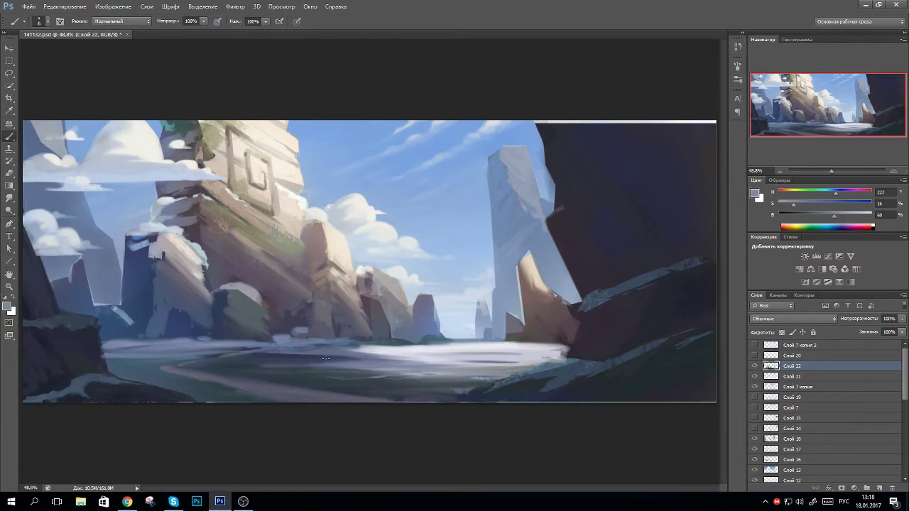
click(39, 21)
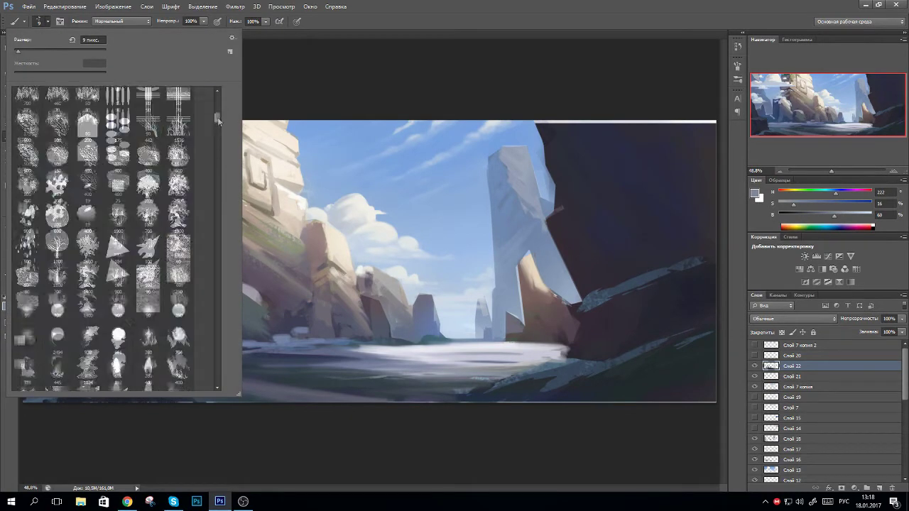
alt+click(412, 380)
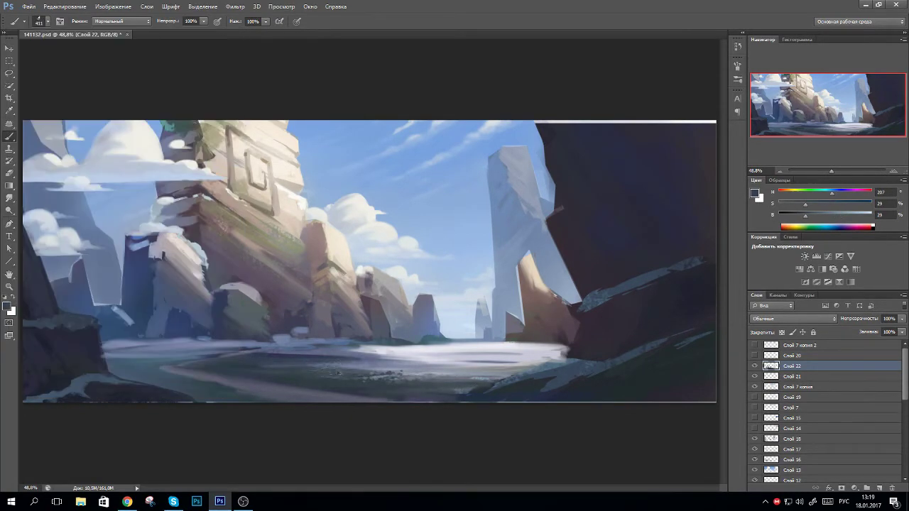
- Sample a light grey from the canvas and choose another brush preset
alt+click(422, 393)
click(39, 21)
scroll(217, 147, up, 5)
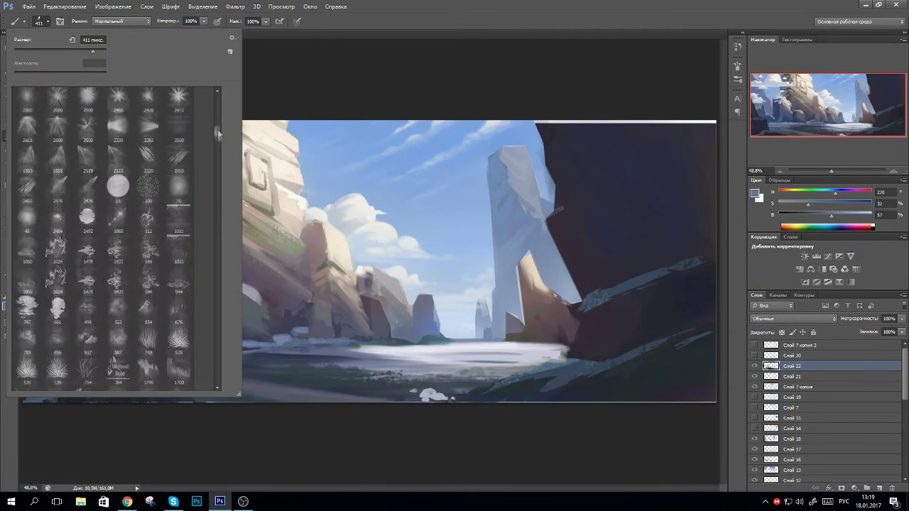
scroll(217, 147, down, 5)
scroll(217, 147, down, 1)
alt+click(313, 362)
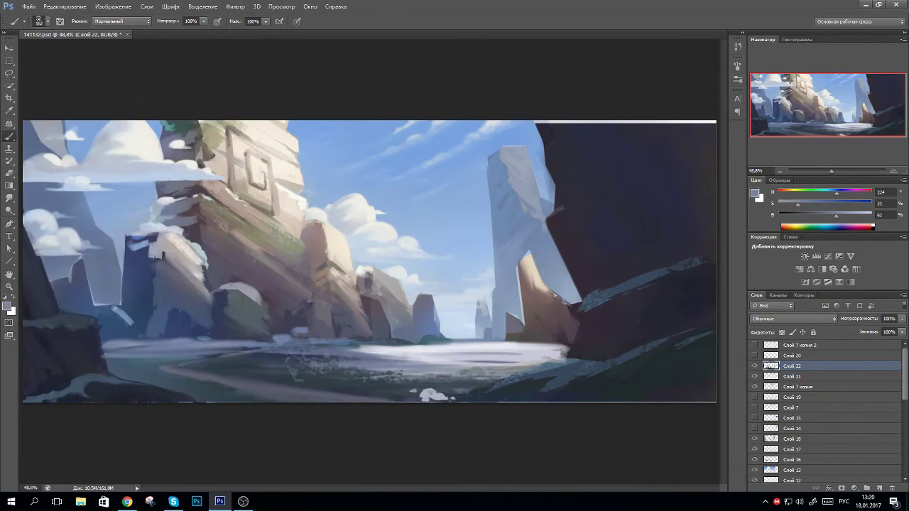
alt+click(291, 320)
click(39, 21)
scroll(219, 163, down, 5)
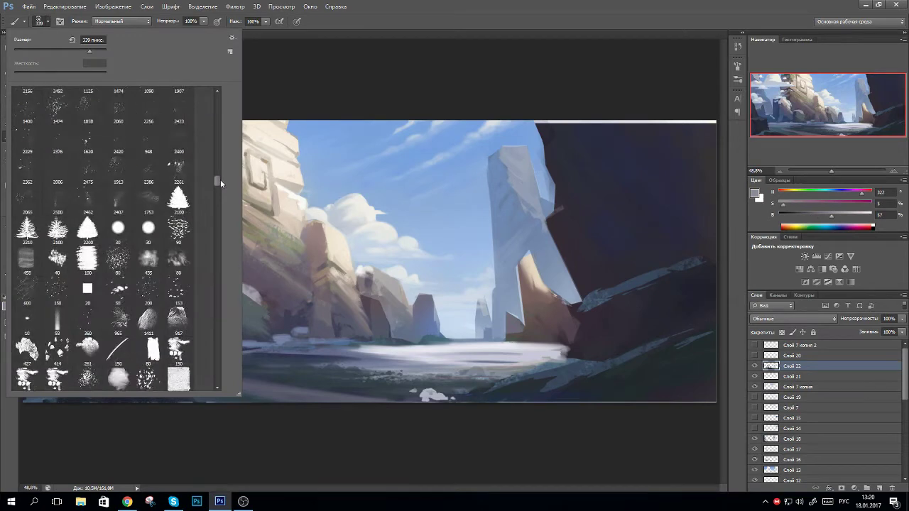
- Paint light and darker grey strokes on the lower snow and cover the bottom white blob
drag(340, 369, 425, 387)
drag(341, 373, 440, 359)
alt+click(497, 348)
alt+click(411, 377)
drag(387, 396, 476, 399)
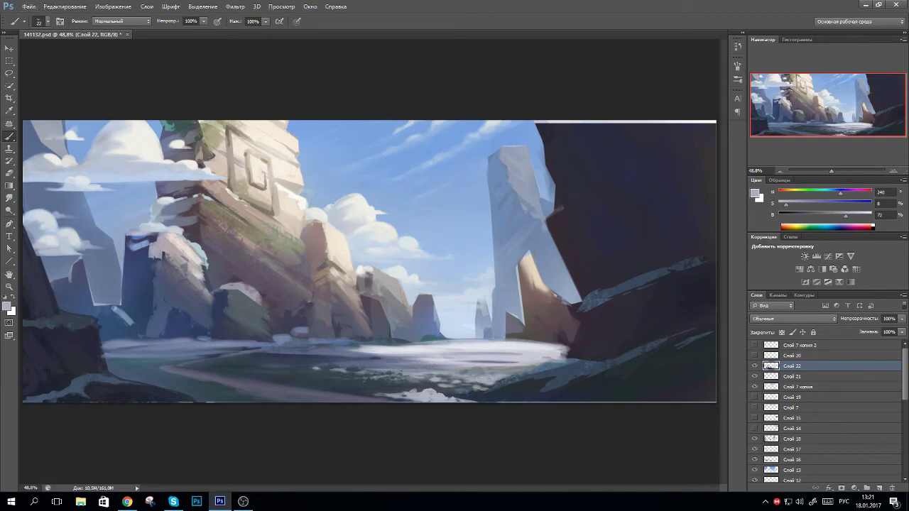
- Sample several blue-grey tones from the painting and pick the 198 px brush preset
alt+click(268, 357)
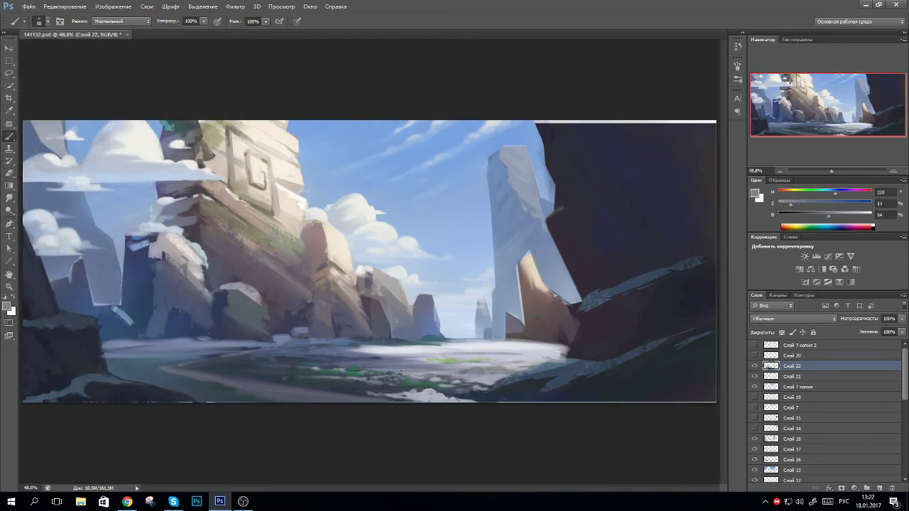
alt+click(482, 342)
alt+click(231, 309)
alt+click(341, 396)
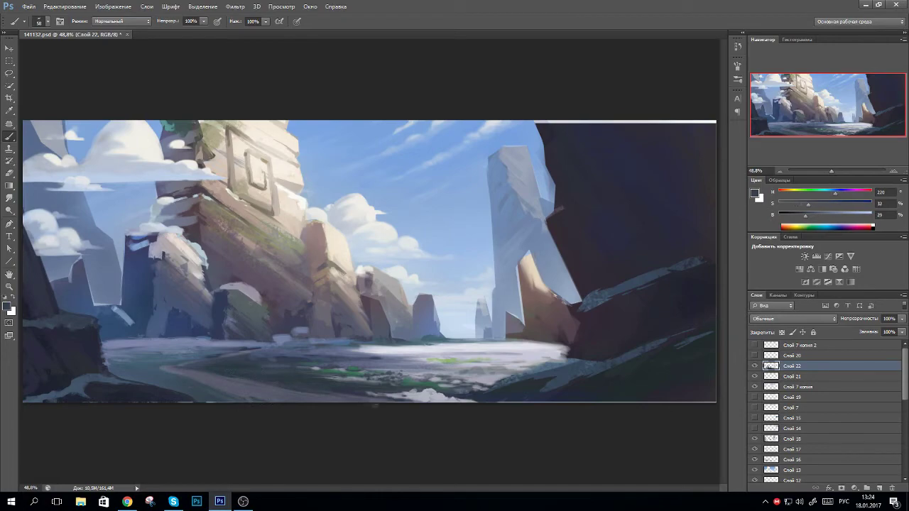
right_click(369, 213)
double_click(148, 186)
alt+click(355, 213)
- Choose another brush, sample a lighter blue-grey and paint a light stroke along the snow band
right_click(376, 192)
scroll(211, 243, down, 1)
scroll(211, 242, up, 5)
scroll(211, 243, up, 5)
alt+click(284, 242)
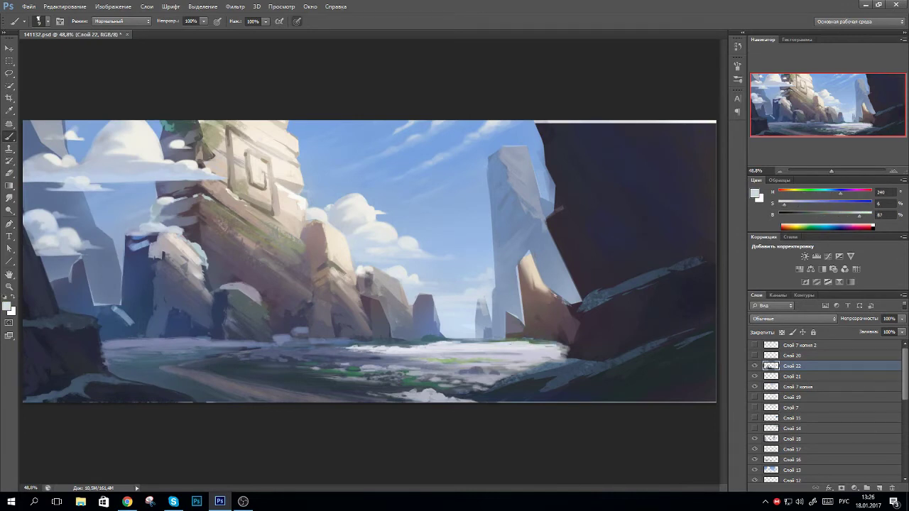
alt+click(211, 360)
alt+click(200, 361)
alt+click(152, 371)
drag(106, 339, 226, 338)
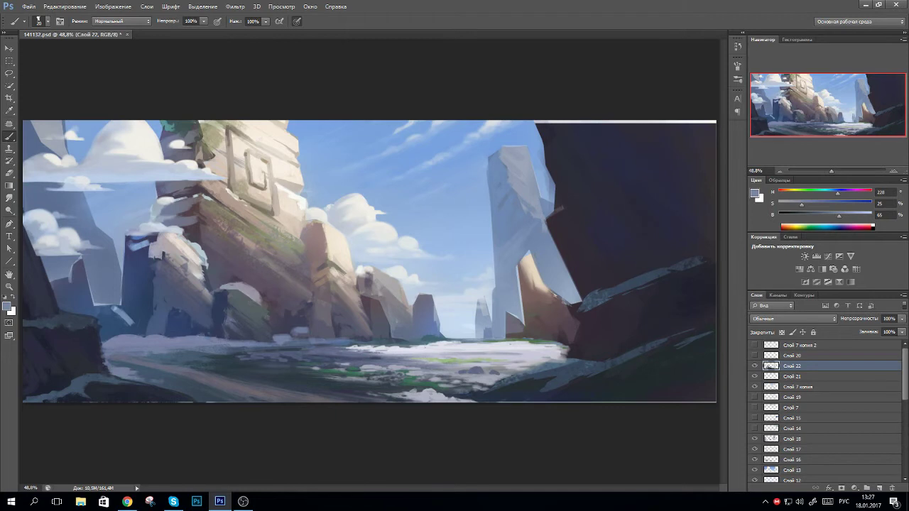
alt+click(617, 188)
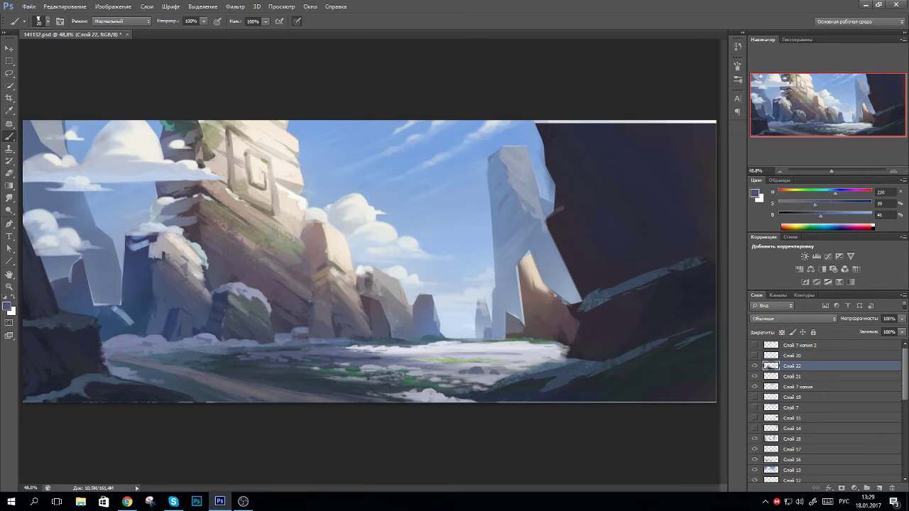
- Darken the ground with dark blue strokes and a muted green patch near the centre
alt+click(365, 272)
drag(380, 287, 407, 320)
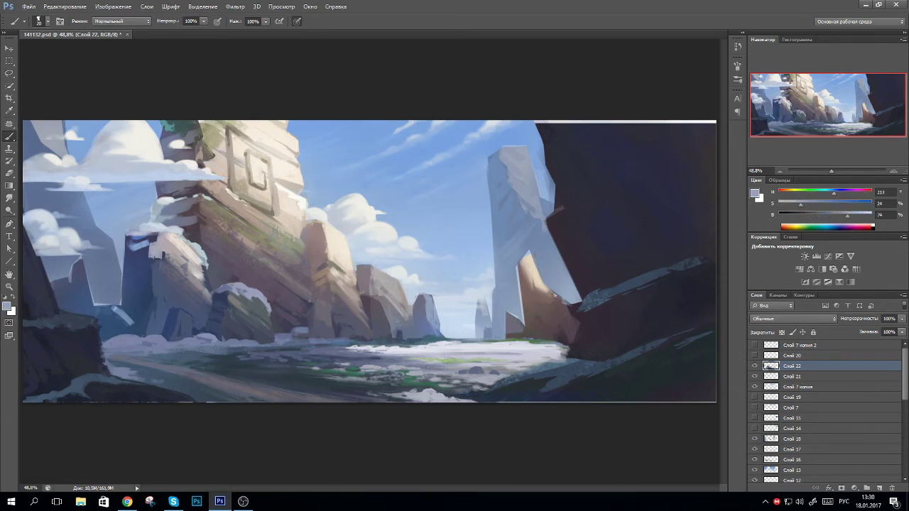
drag(291, 334, 391, 338)
alt+click(213, 346)
drag(217, 345, 118, 349)
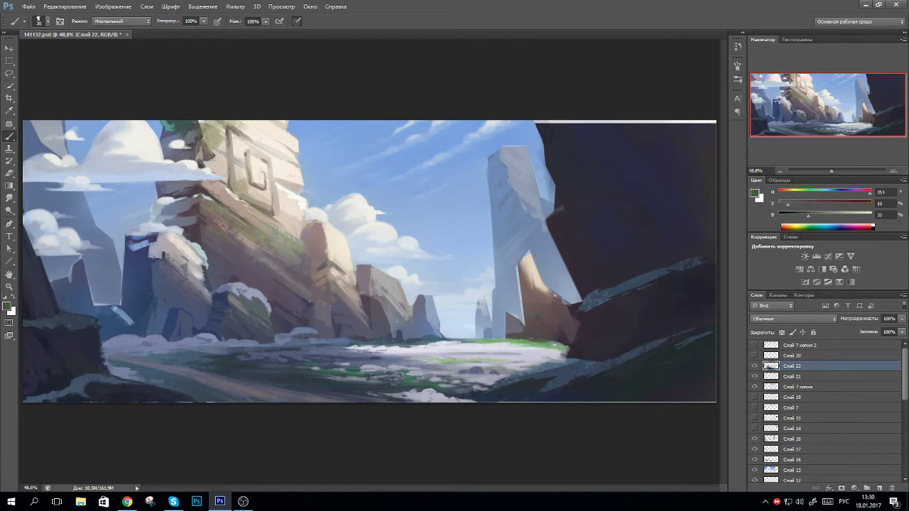
alt+click(481, 337)
drag(477, 344, 412, 348)
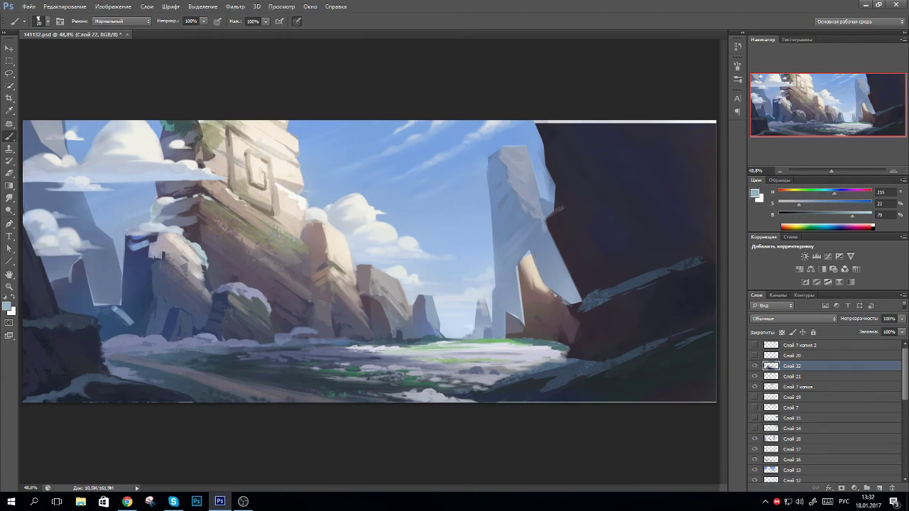
- Paint a warm tan rock with a rounded top at the right cliff's foot
drag(524, 291, 525, 327)
alt+click(539, 298)
drag(528, 255, 558, 340)
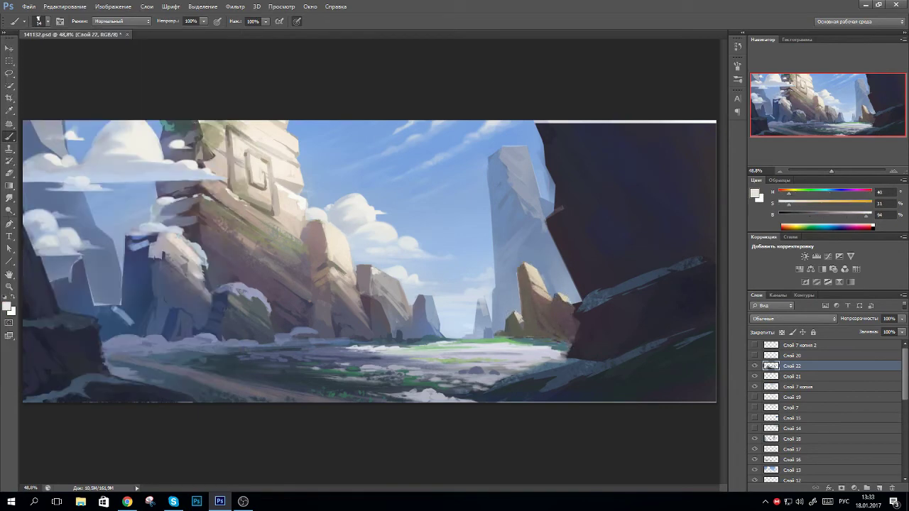
- Paint over the birds, brighten the distant spire and add pinkish strokes on the cliff
drag(417, 291, 447, 302)
drag(480, 308, 483, 325)
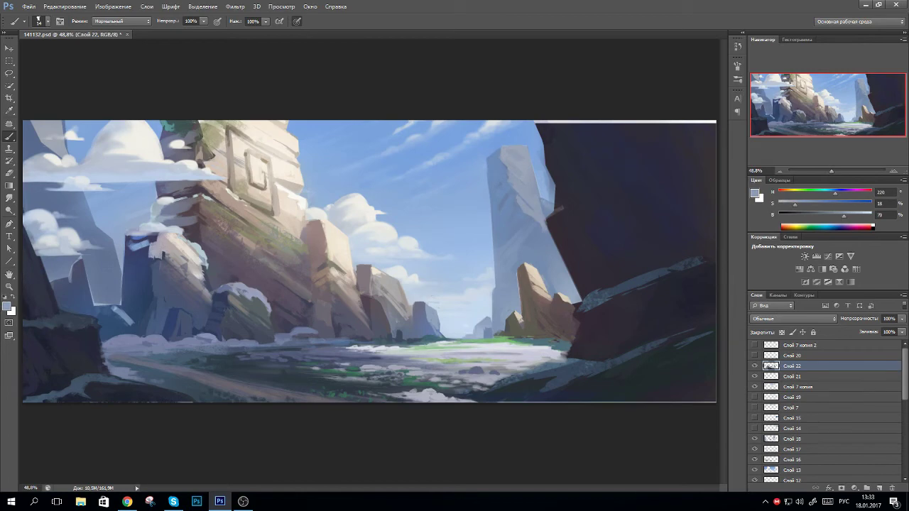
alt+click(148, 287)
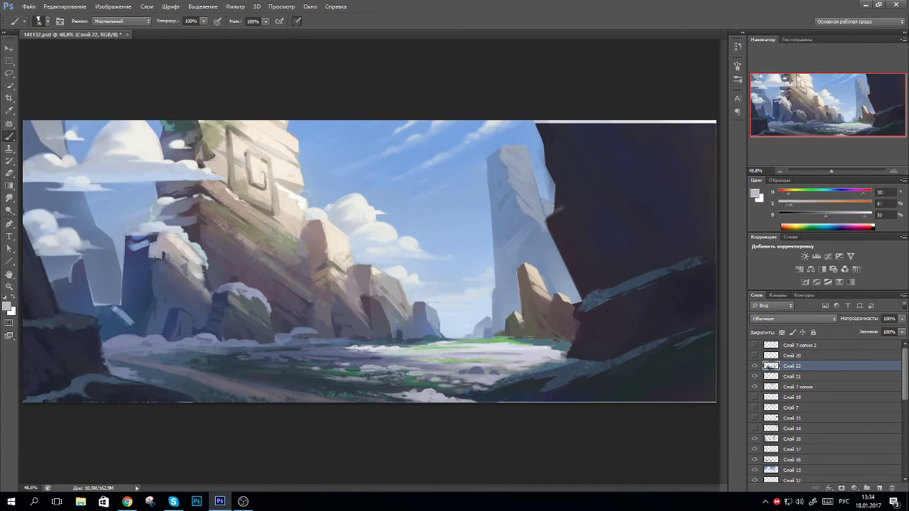
alt+click(298, 234)
drag(293, 237, 312, 260)
- Paint beige and pale blue strokes over the left rocks
alt+click(391, 302)
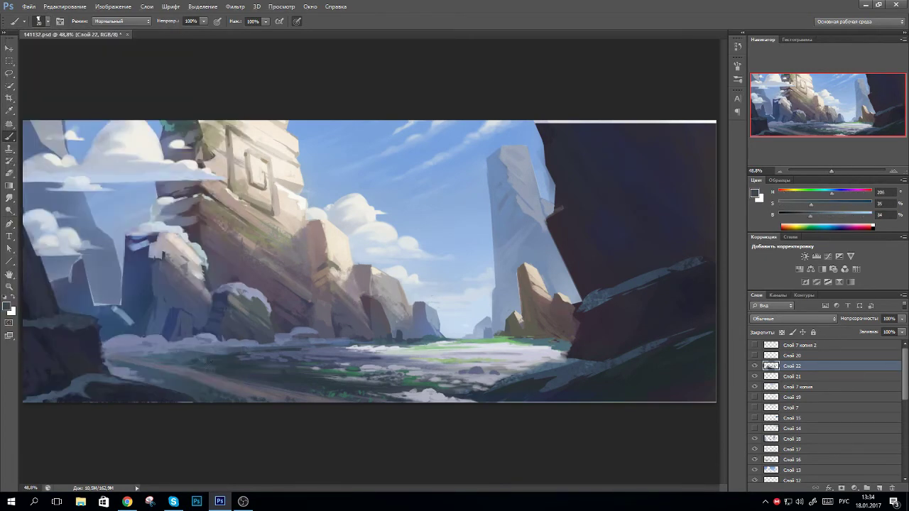
alt+click(164, 252)
right_click(170, 255)
key(Return)
drag(166, 241, 177, 274)
right_click(206, 295)
key(Return)
alt+click(142, 305)
drag(142, 298, 131, 334)
drag(117, 270, 138, 238)
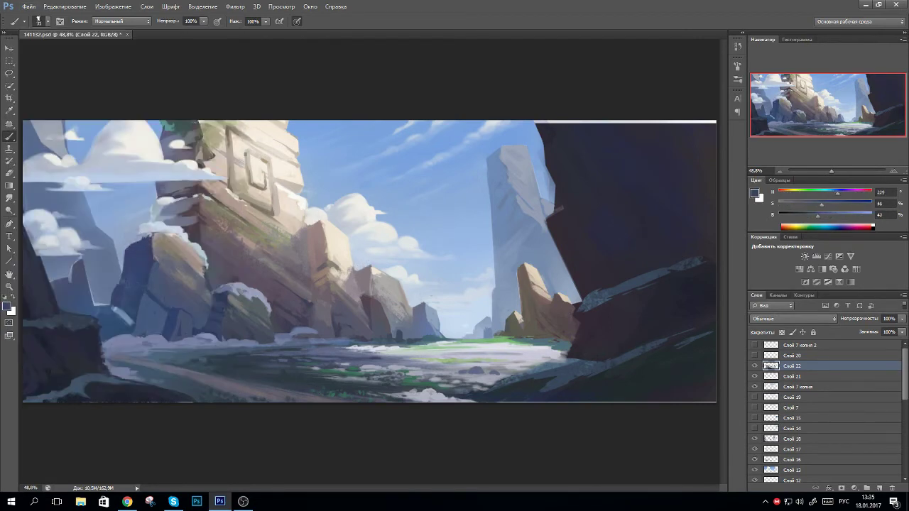
- Add more pale blue strokes to the left rocks and cover a pale patch with darker blue
alt+click(140, 241)
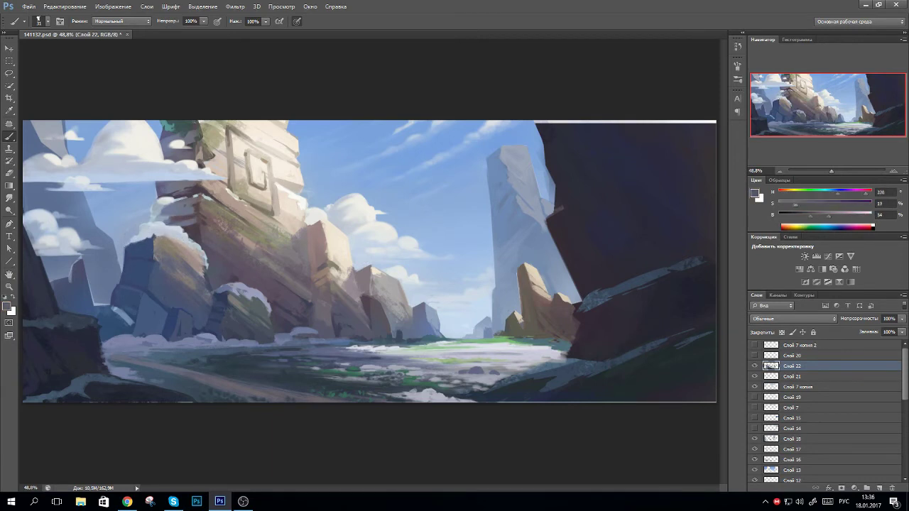
alt+click(210, 234)
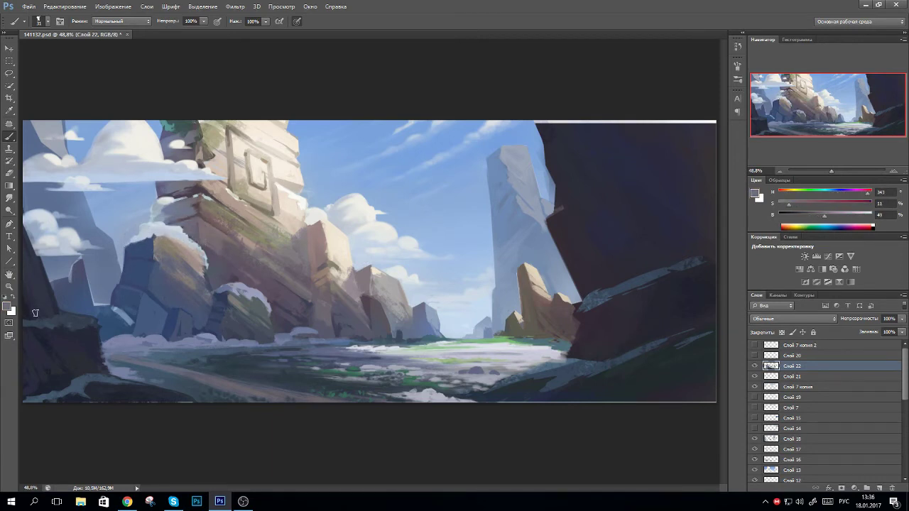
alt+click(113, 312)
mouse_move(113, 316)
mouse_down()
mouse_move(53, 280)
mouse_move(49, 266)
mouse_up()
alt+click(75, 284)
alt+click(75, 284)
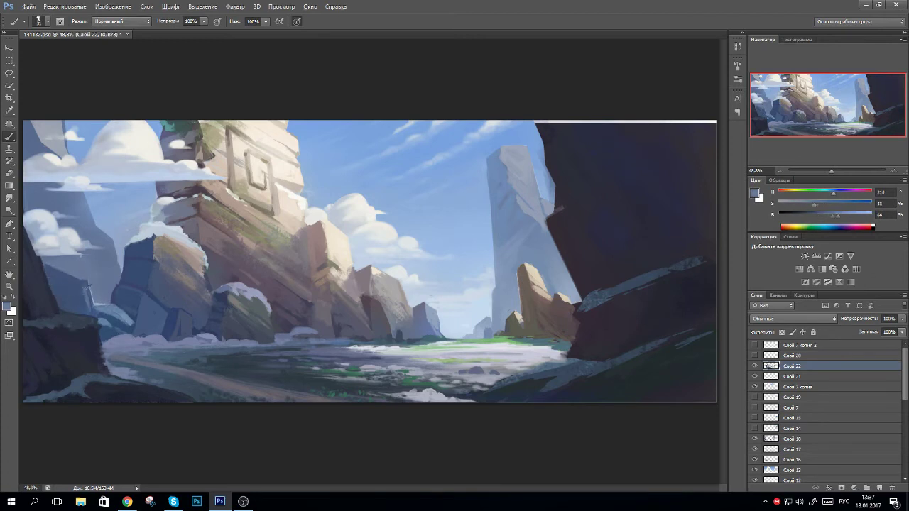
drag(85, 305, 50, 270)
- Darken the upper-left mountain with deeper blue strokes
alt+click(43, 138)
drag(36, 128, 67, 156)
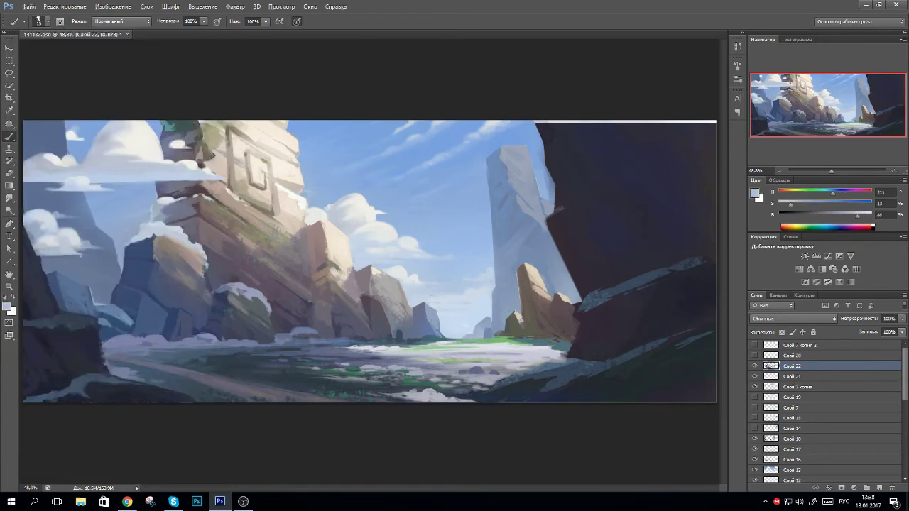
alt+click(206, 284)
right_click(206, 284)
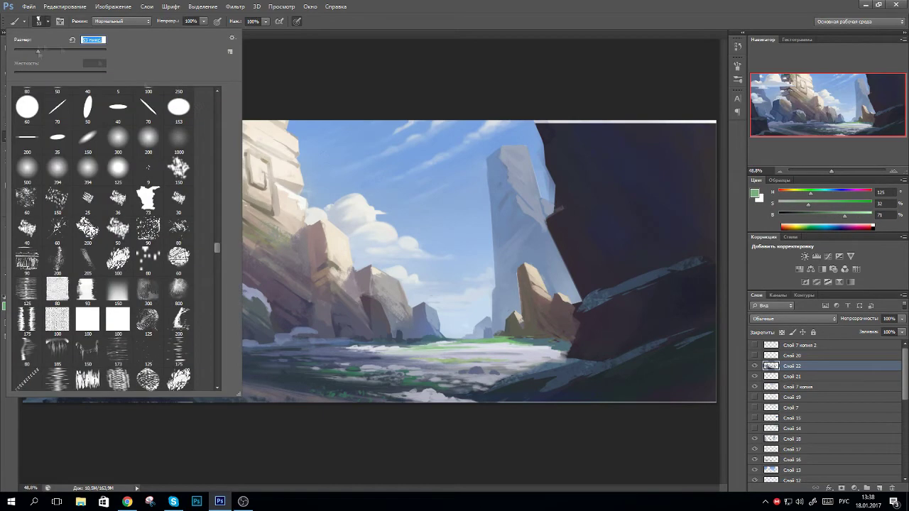
alt+click(639, 213)
- Outline the right cliff with the Polygonal Lasso and copy it to a new layer
key(l)
click(537, 122)
click(460, 424)
click(719, 88)
key(ctrl+j)
- Darken the right cliff's top edge and the canvas's top-right corner
key(b)
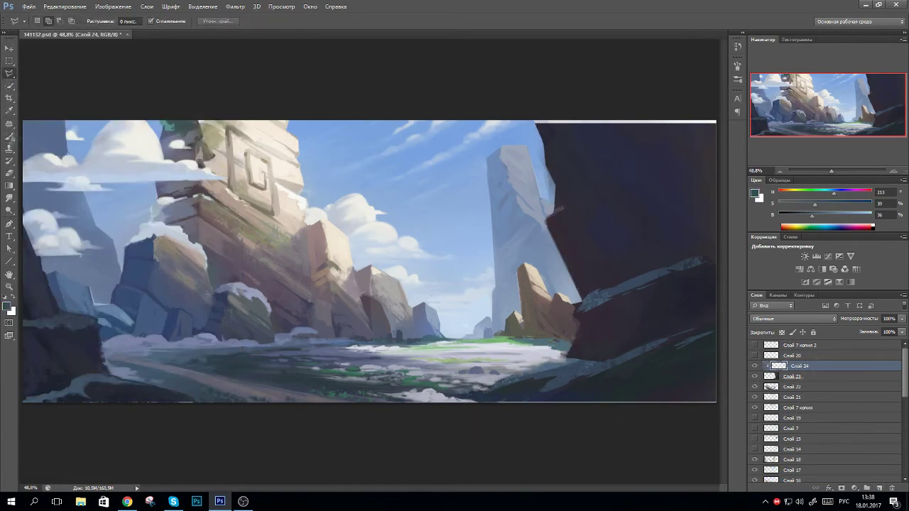
alt+click(667, 149)
key(F5)
key(F5)
mouse_move(667, 122)
mouse_down()
mouse_move(560, 121)
mouse_move(664, 139)
mouse_up()
alt+click(615, 182)
drag(602, 118, 710, 121)
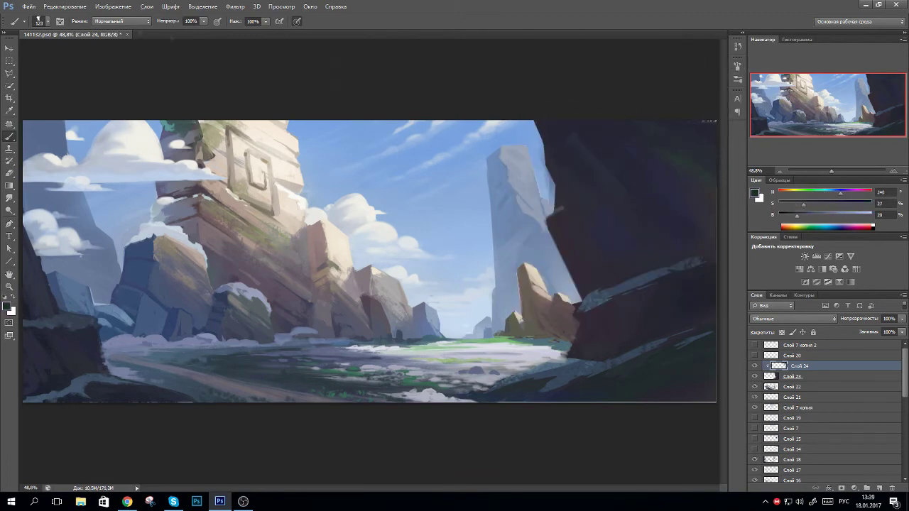
- Sample dark cliff tones, change brush and darken the strip along the bottom edge
alt+click(576, 135)
alt+click(558, 193)
click(39, 21)
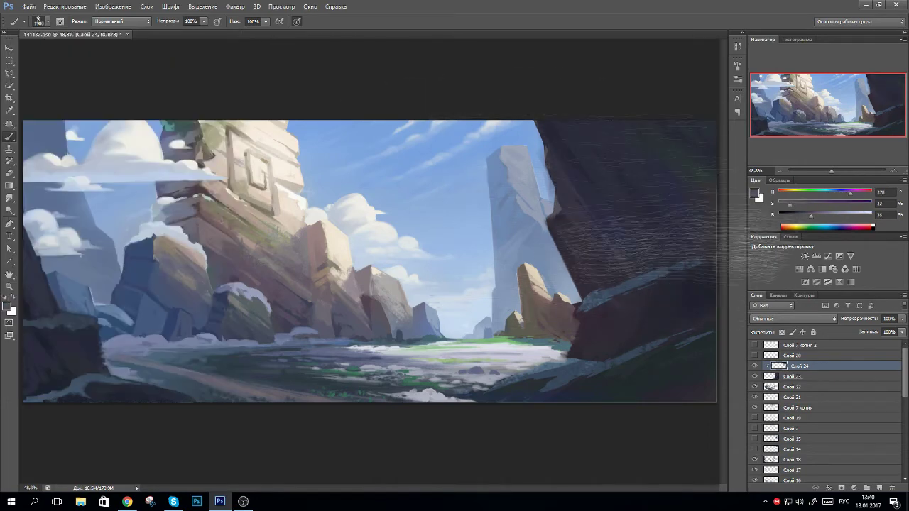
alt+click(625, 295)
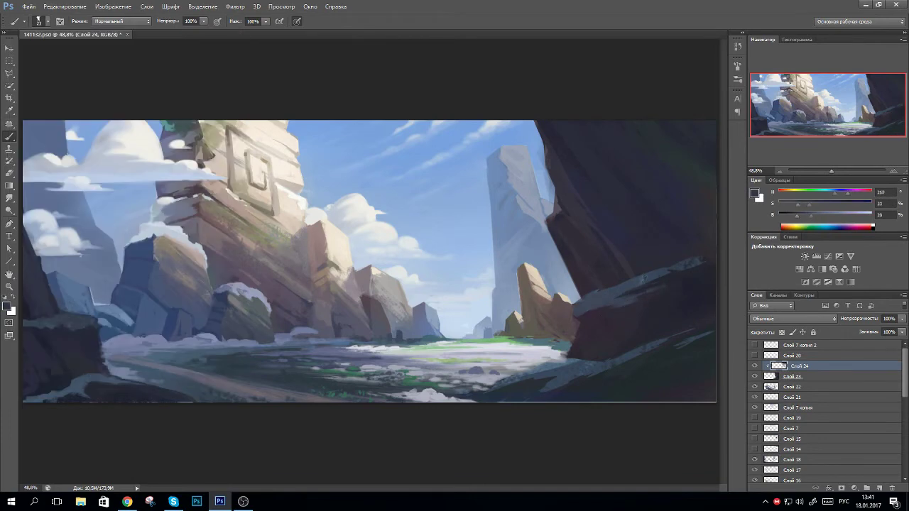
alt+click(604, 359)
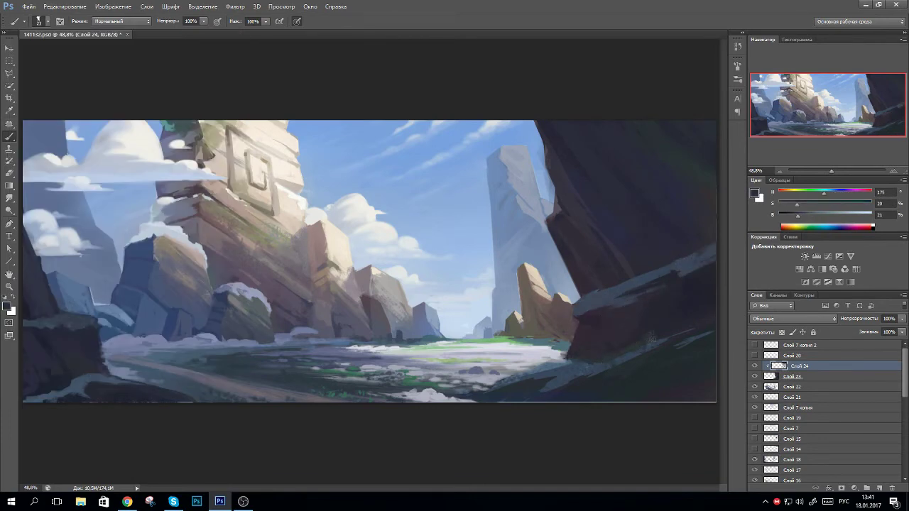
alt+click(602, 389)
alt+click(711, 395)
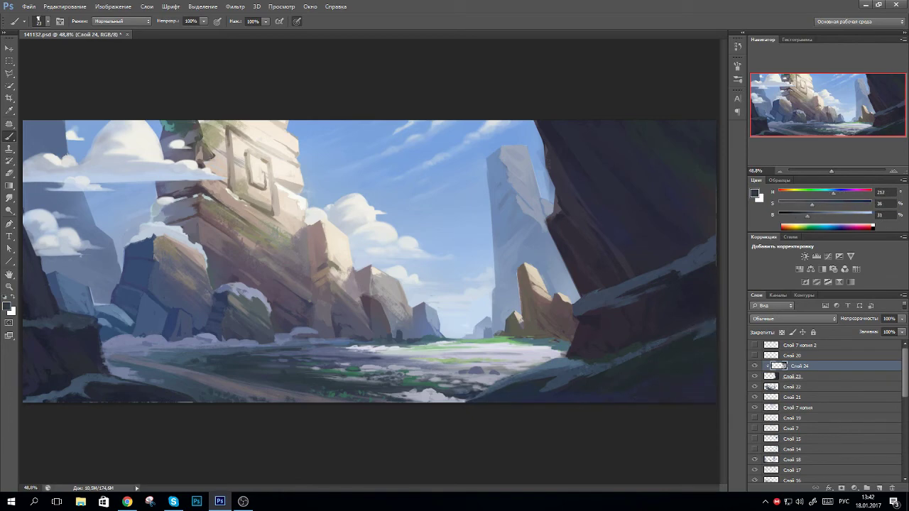
alt+click(679, 284)
- On a new layer, lasso and fill dark leaf shapes at lower right, pillar edge and bottom centre
alt+click(582, 301)
key(ctrl+shift+alt+n)
key(l)
drag(550, 319, 558, 355)
key(alt+BackSpace)
drag(547, 179, 550, 217)
drag(475, 402, 468, 399)
key(b)
key(alt+BackSpace)
key(ctrl+d)
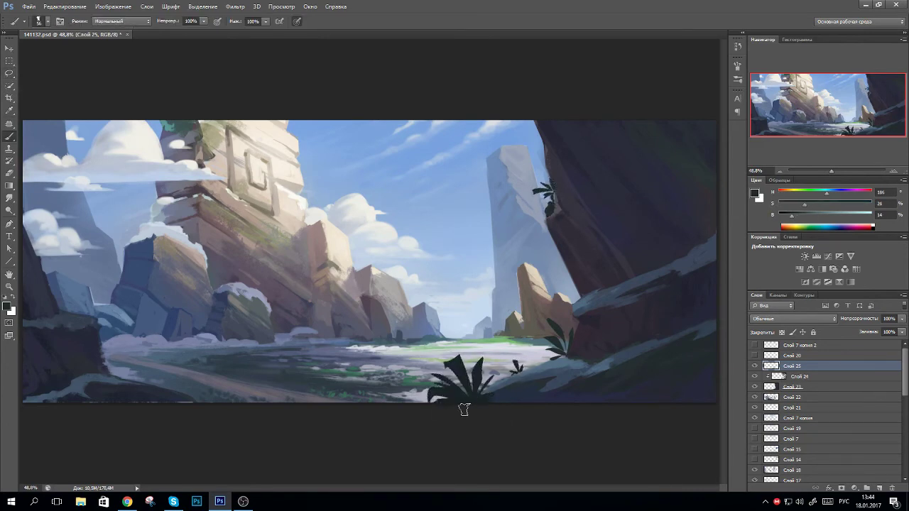
- Sample a near-black colour and lasso two spiky grass tufts on the right slope
click(42, 22)
click(21, 53)
alt+click(565, 399)
drag(578, 344, 604, 369)
drag(643, 337, 674, 334)
click(788, 227)
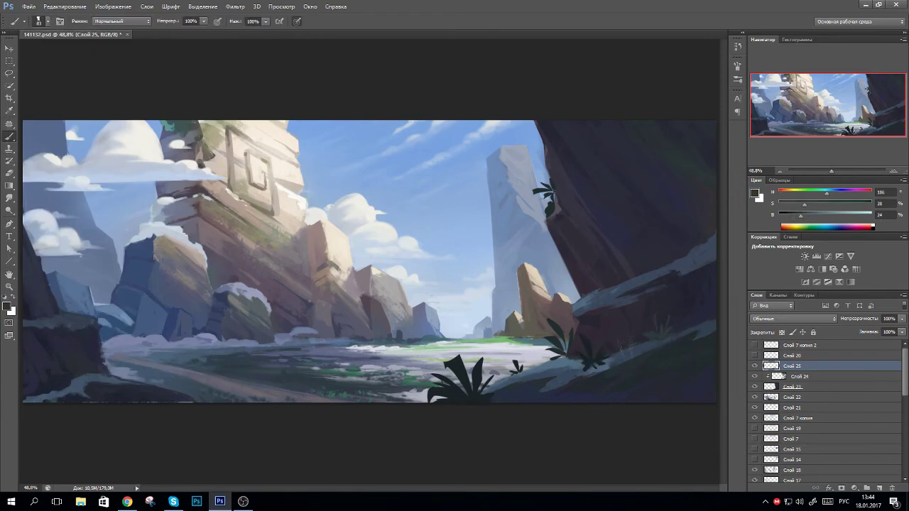
key(ctrl+d)
- Fill the grass shapes with dark colour, deselect, and add new layers for shading and corner foliage
key(ctrl+shift+d)
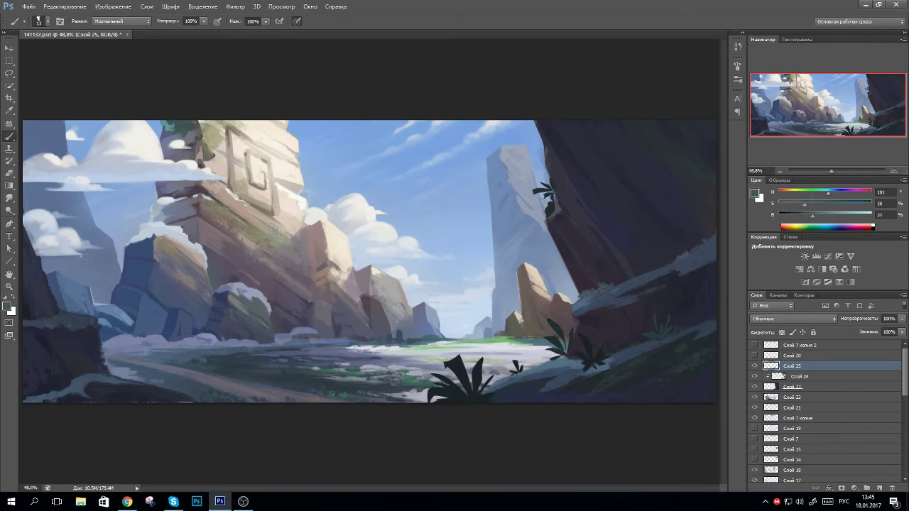
key(alt+BackSpace)
key(ctrl+d)
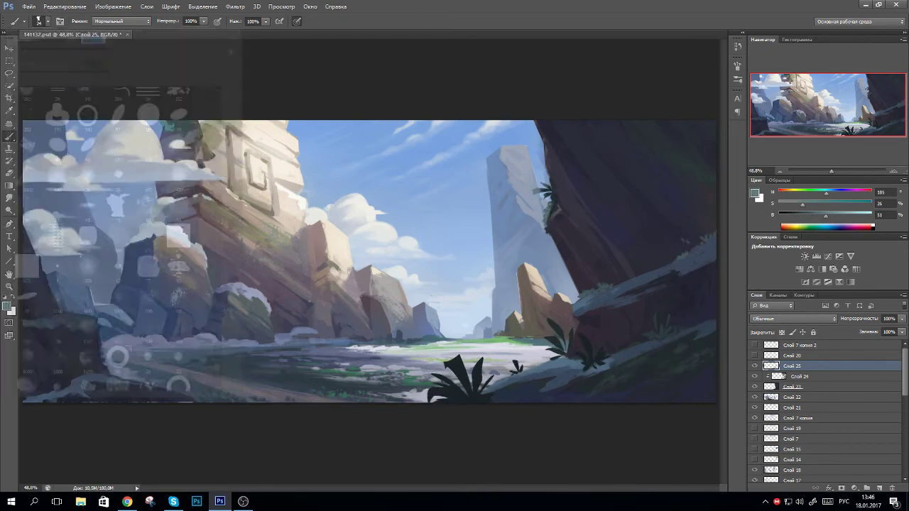
key(ctrl+shift+alt+n)
key(g)
key(ctrl+shift+d)
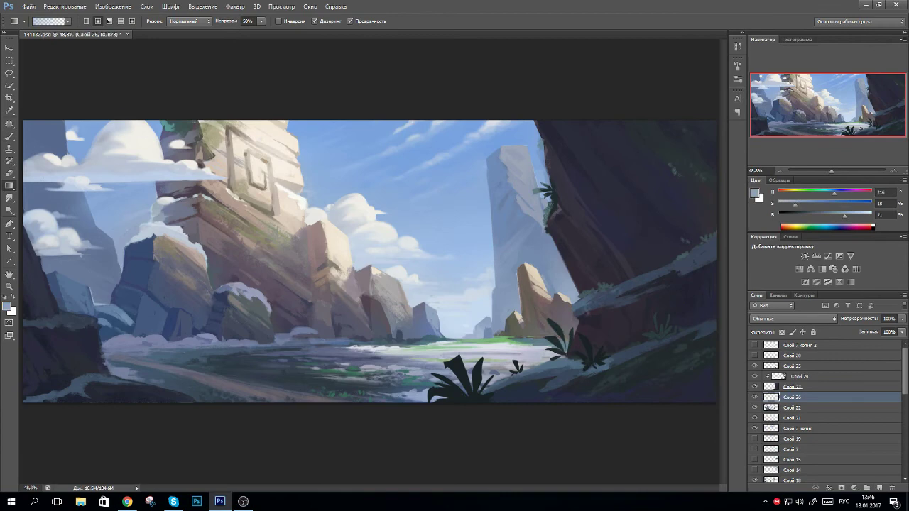
key(ctrl+shift+alt+n)
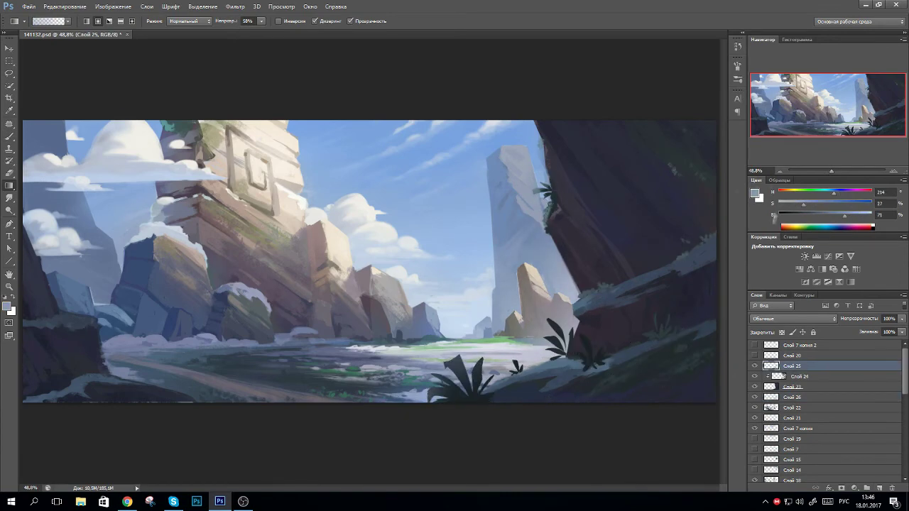
- Outline a jagged shape in the bottom-right corner and fill it with black
right_click(9, 73)
click(43, 82)
click(576, 421)
click(681, 281)
click(714, 410)
double_click(713, 411)
key(d)
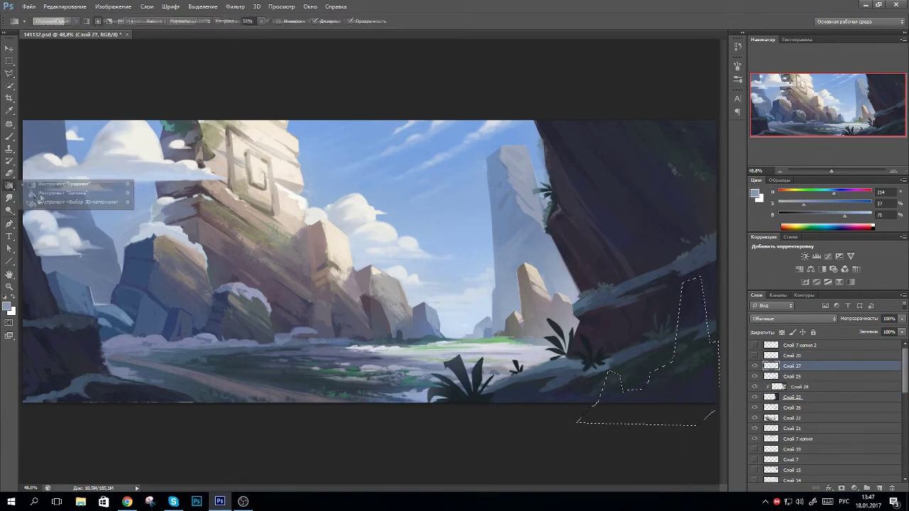
key(alt+BackSpace)
key(ctrl+d)
- Reselect the corner foliage and brush lighter strokes inside it
click(661, 302)
click(699, 280)
click(717, 403)
click(578, 401)
key(b)
drag(660, 305, 681, 362)
mouse_move(682, 284)
mouse_down()
mouse_move(710, 376)
mouse_move(703, 383)
mouse_up()
drag(631, 390, 710, 397)
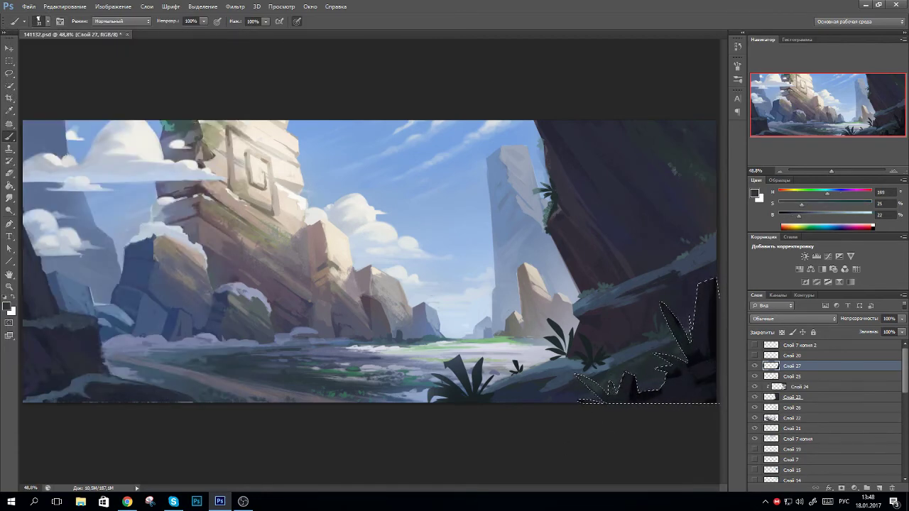
key(ctrl+d)
- With a 14-pixel brush and sampled blue-greys, paint light snowy strokes along the right edge
click(42, 21)
key(Return)
alt+click(696, 281)
alt+click(698, 282)
mouse_move(698, 284)
mouse_down()
mouse_move(699, 297)
mouse_move(710, 271)
mouse_up()
alt+click(705, 282)
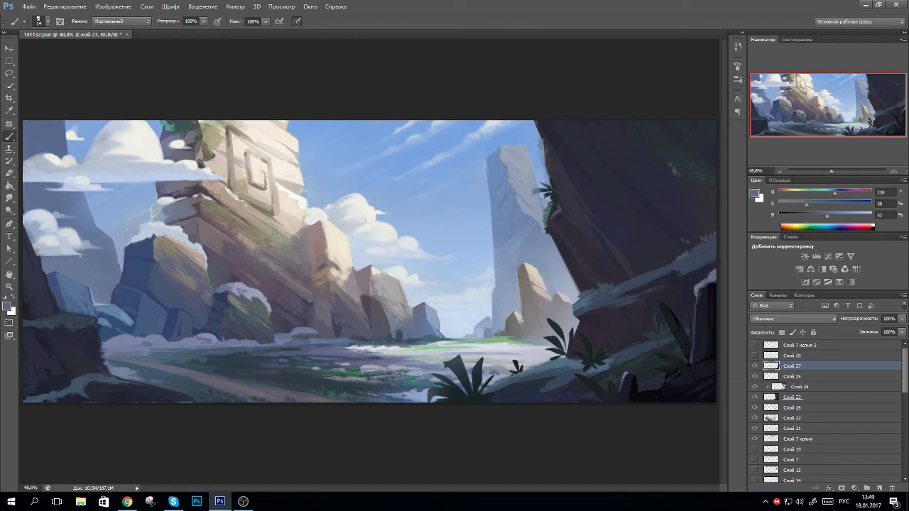
- Sample near-black and mid purple, pick the Gradient tool, and select layer Слой 25
alt+click(674, 381)
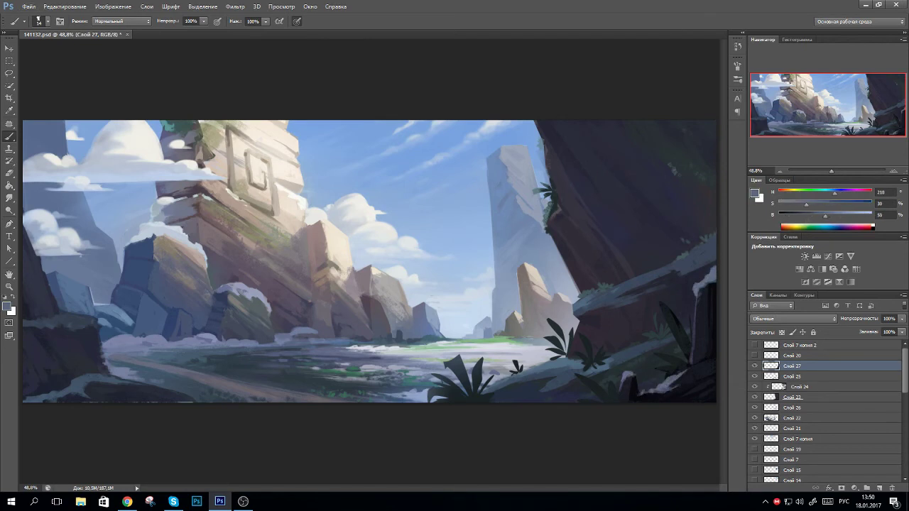
alt+click(589, 262)
key(alt+bracketleft)
key(g)
alt+click(671, 352)
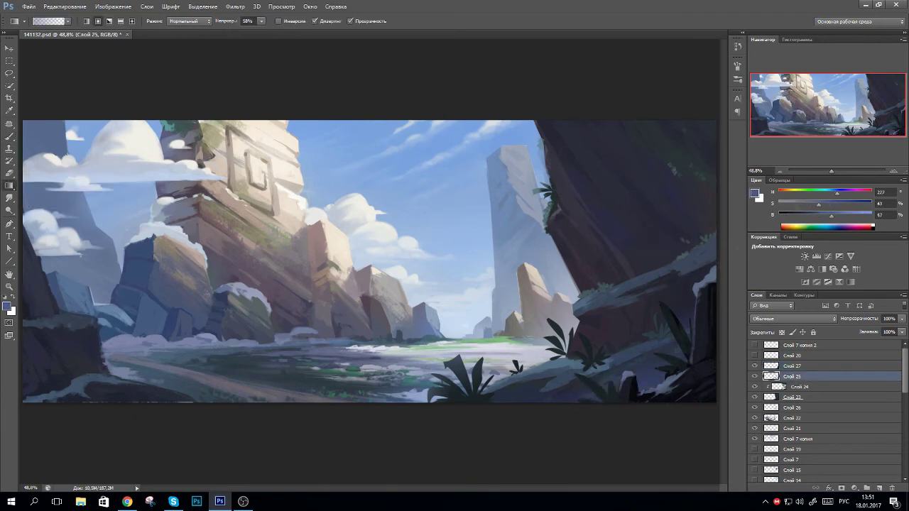
- Set a 100 px brush, add three new layers, and clip the top one to the layer below
key(b)
click(43, 20)
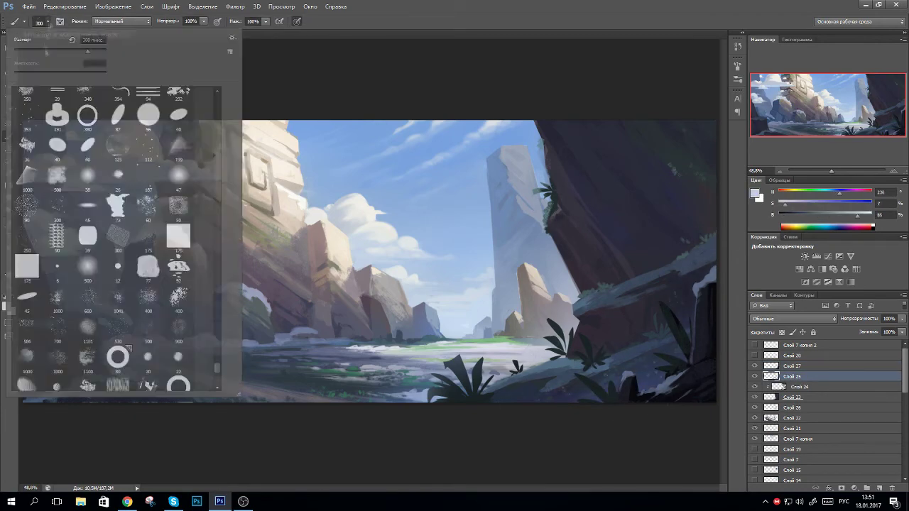
key(ctrl+shift+alt+n)
alt+click(372, 360)
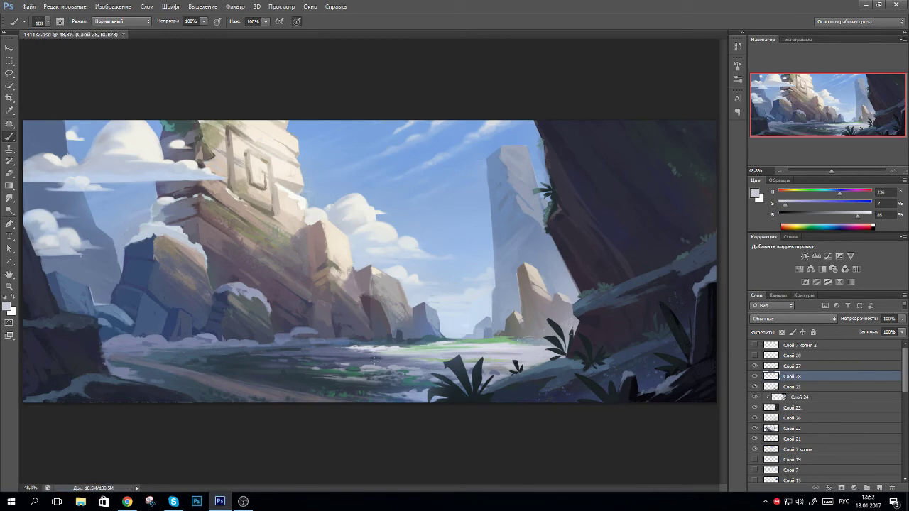
key(ctrl+shift+alt+n)
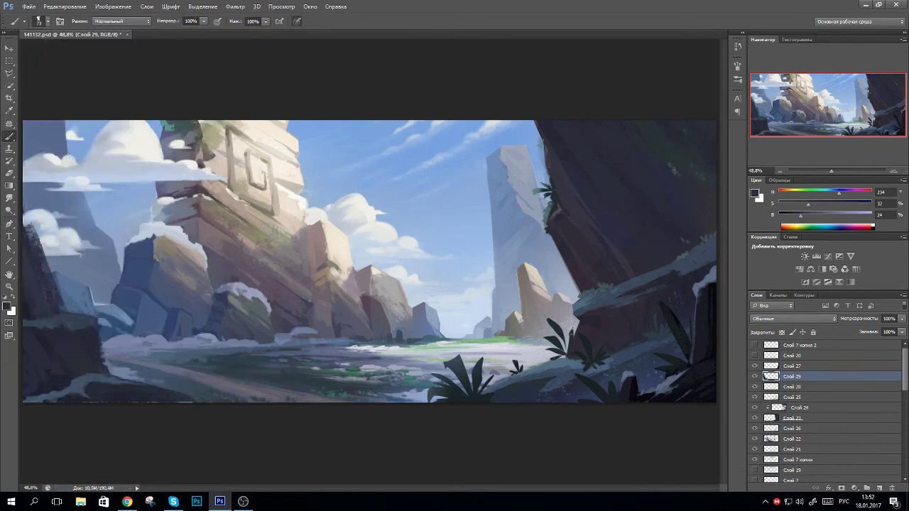
key(ctrl+shift+alt+n)
key(ctrl+alt+g)
- Paint light grey-blue strokes across the lower-left rock, sampling several blues from the painting
drag(35, 234, 32, 312)
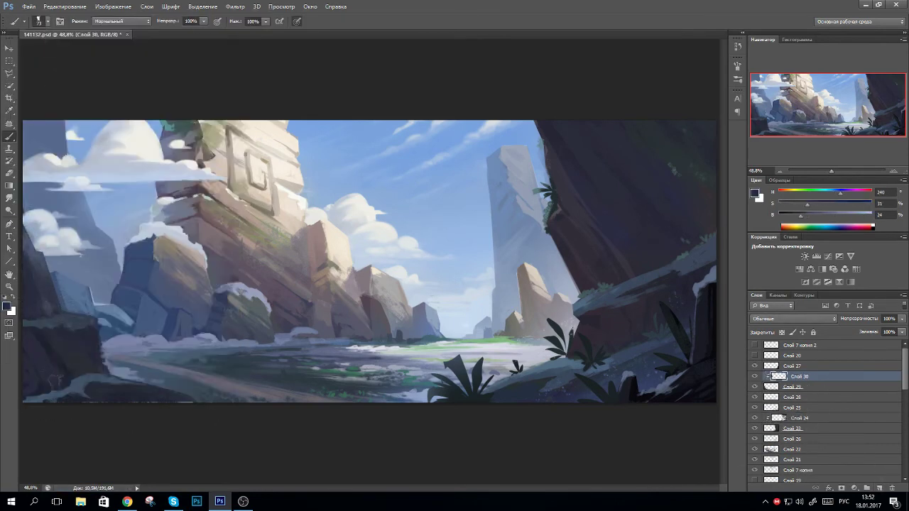
alt+click(91, 347)
mouse_move(96, 321)
mouse_down()
mouse_move(39, 318)
mouse_move(85, 316)
mouse_move(98, 339)
mouse_move(42, 316)
mouse_up()
alt+click(42, 333)
alt+click(78, 330)
alt+click(113, 380)
alt+click(53, 399)
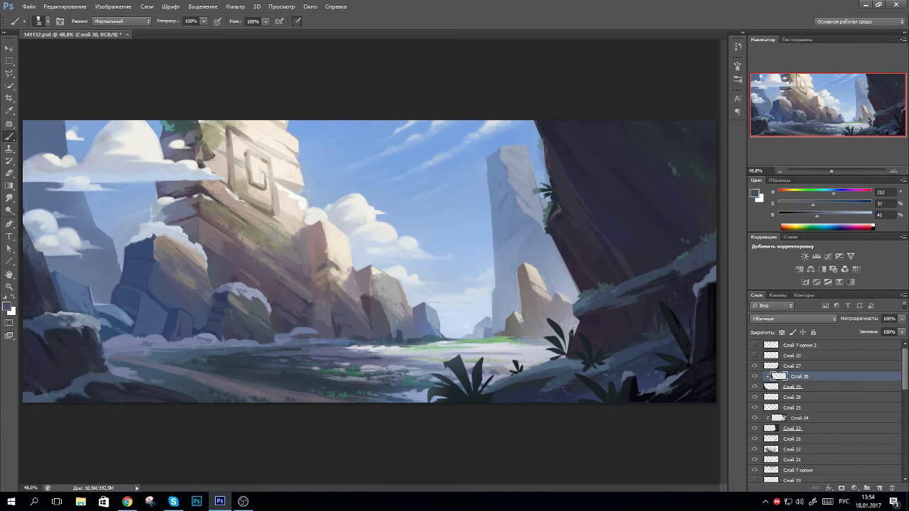
alt+click(61, 386)
alt+click(46, 381)
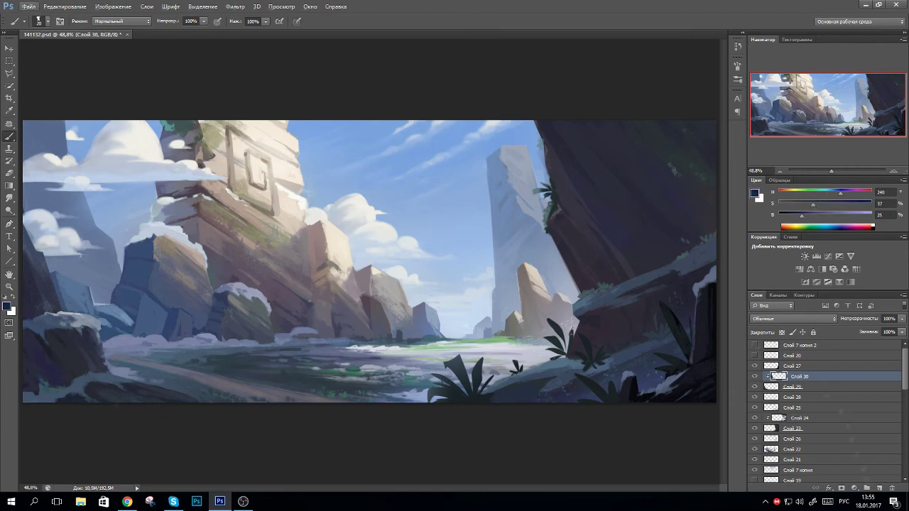
- Lasso and fill dark plant silhouettes along the left side, then add a light-blue haze layer
key(ctrl+shift+alt+n)
alt+click(110, 358)
key(l)
drag(117, 362, 121, 340)
key(b)
key(alt+BackSpace)
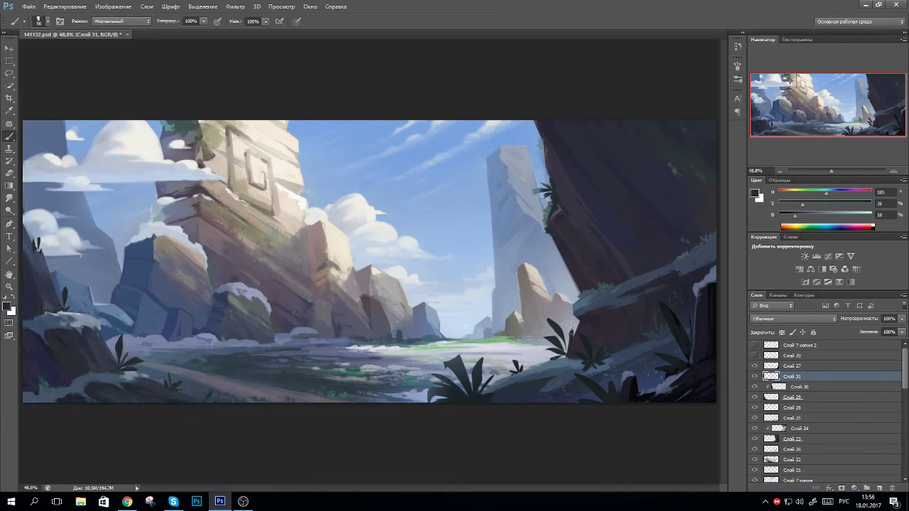
key(ctrl+shift+alt+n)
alt+click(125, 280)
- Gradient-fill the left selection to lighten it, then deselect and zoom out
key(l)
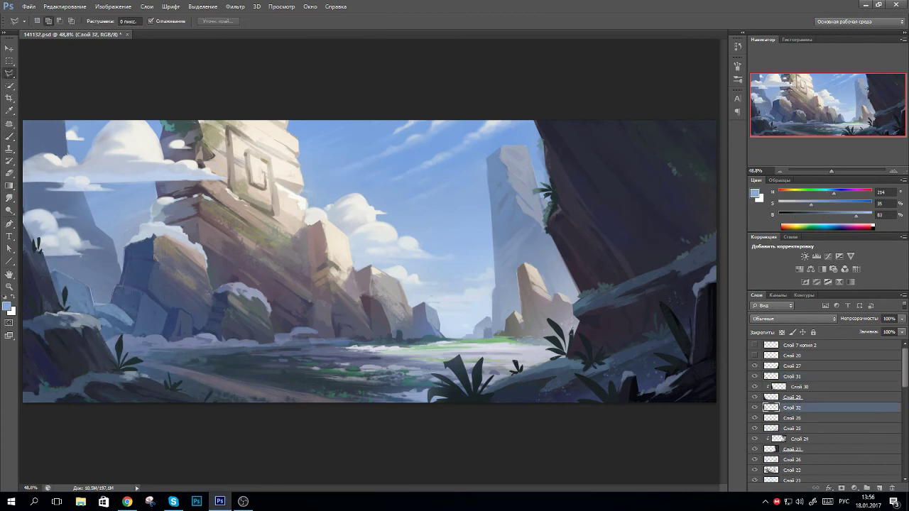
key(g)
drag(43, 284, 120, 255)
key(ctrl+d)
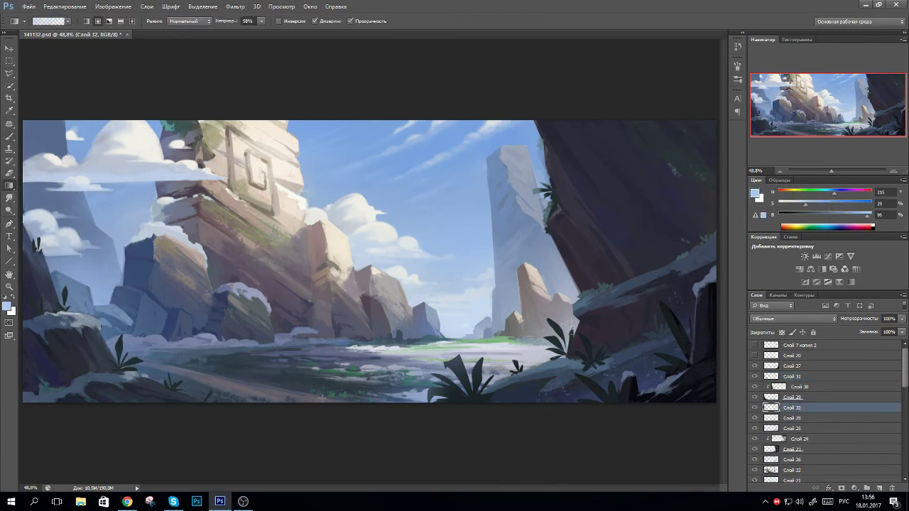
drag(833, 171, 831, 173)
- Add an Exposure adjustment layer and a new Overlay layer at 59% opacity
alt+click(839, 257)
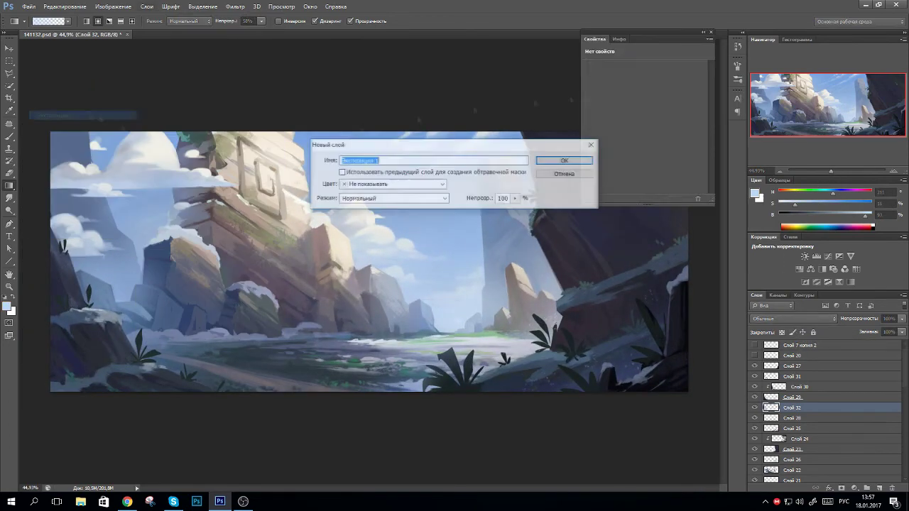
key(Return)
key(ctrl+])
key(ctrl+])
key(ctrl+])
key(ctrl+shift+alt+n)
key(shift+alt+o)
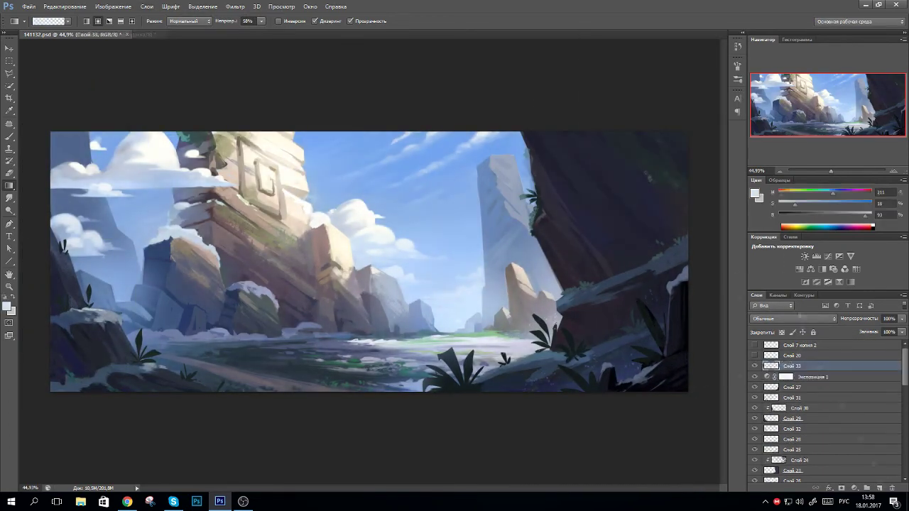
key(5)
key(9)
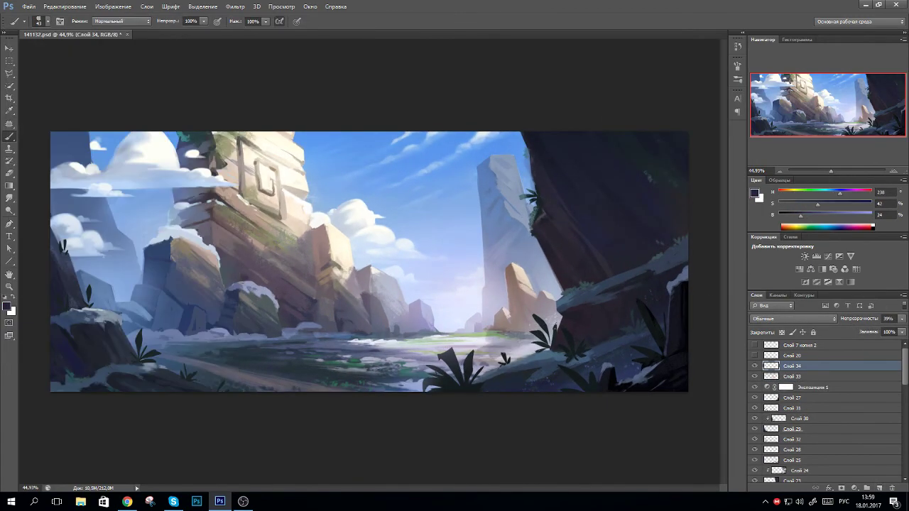
- Brush dark strokes over the foreground ground around the plants and apply a Gaussian Blur
drag(497, 320, 546, 355)
mouse_move(340, 338)
mouse_down()
mouse_move(419, 334)
mouse_move(493, 348)
mouse_up()
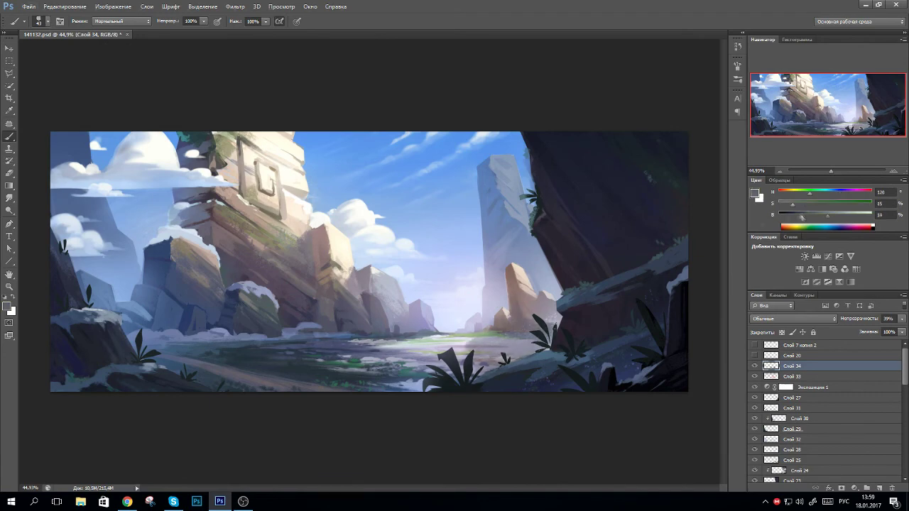
drag(391, 376, 504, 362)
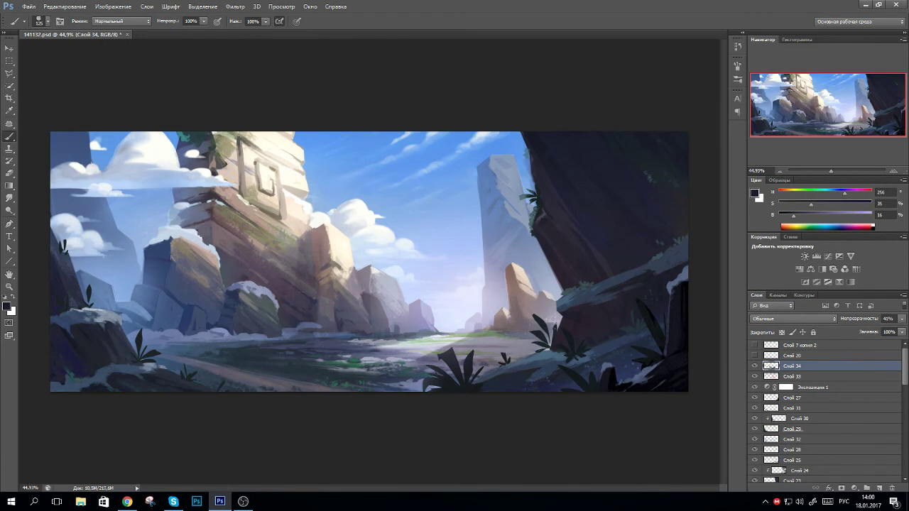
click(235, 6)
click(126, 205)
key(Return)
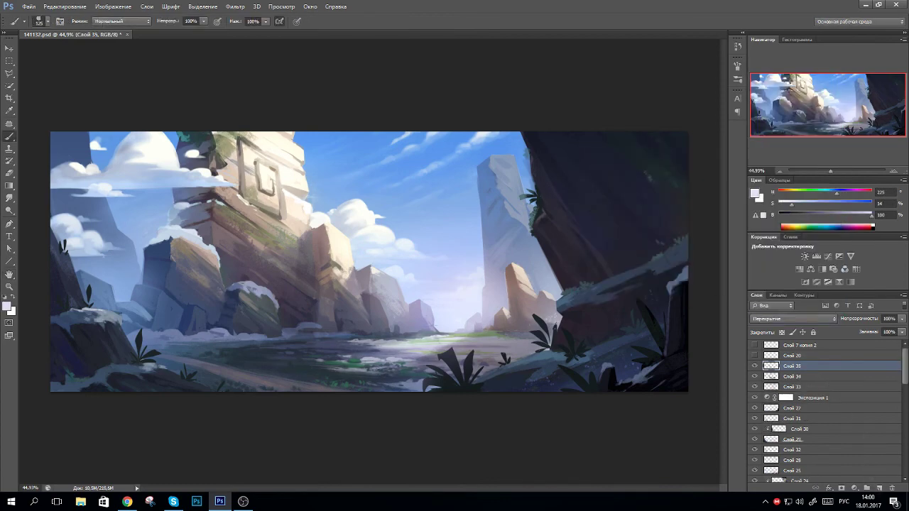
- Show overlay layer Слой 35 and add a new layer with a small brush for birds
click(754, 366)
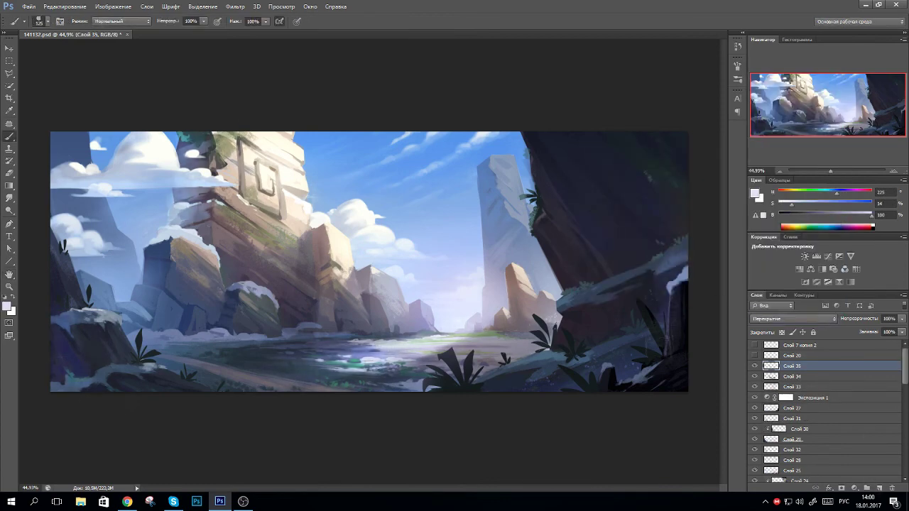
click(880, 488)
click(43, 21)
- Paint two small birds in the sky and raise saturation with a Hue/Saturation adjustment
scroll(121, 213, down, 5)
click(71, 213)
click(451, 291)
click(146, 6)
click(334, 139)
click(557, 160)
drag(644, 122, 656, 122)
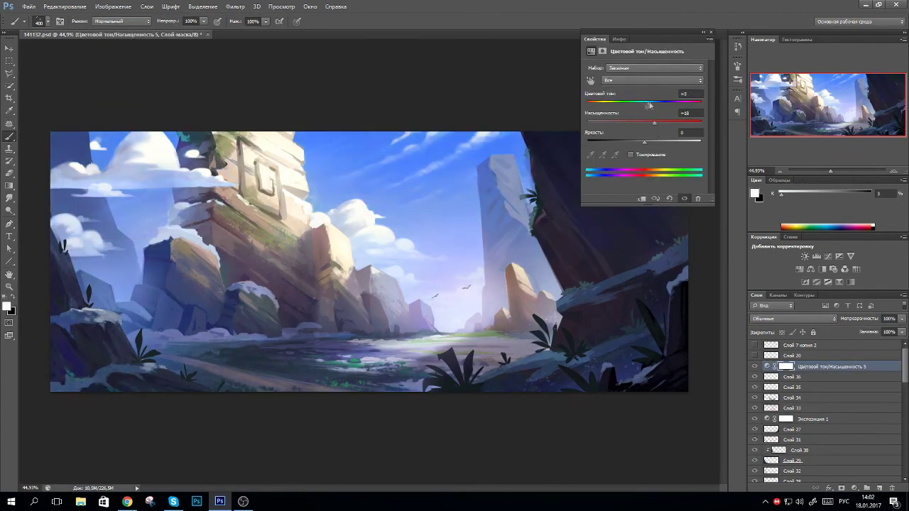
- Add Color Balance adjustments, shifting highlights toward yellow and tweaking midtones
click(146, 7)
click(333, 151)
click(557, 160)
drag(629, 122, 627, 126)
key(alt+2)
key(F5)
key(F5)
key(x)
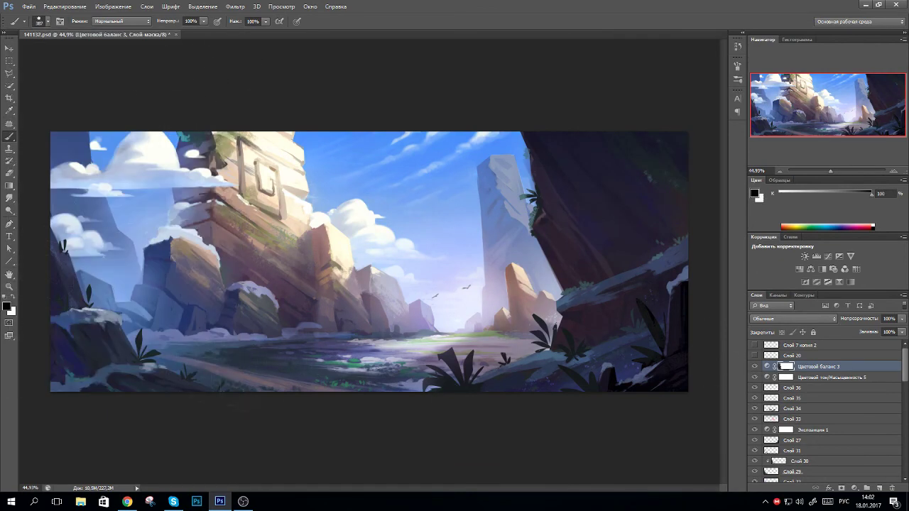
key(Return)
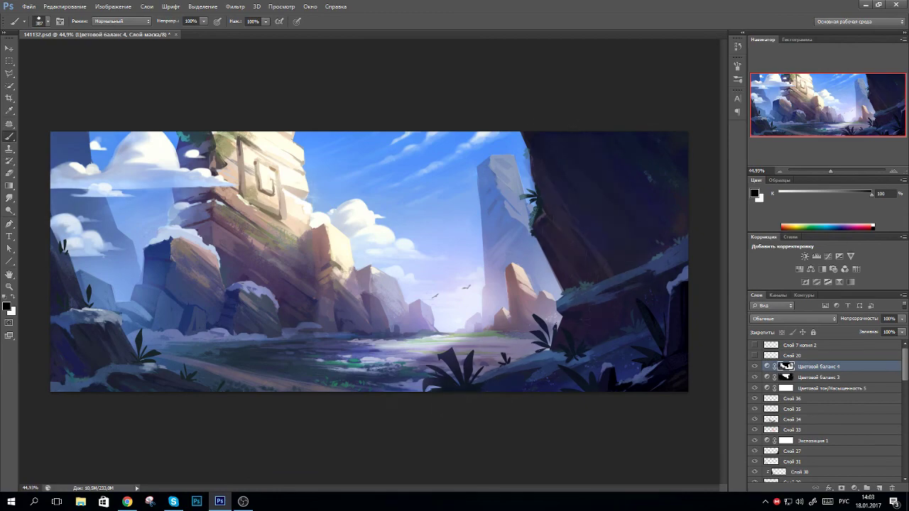